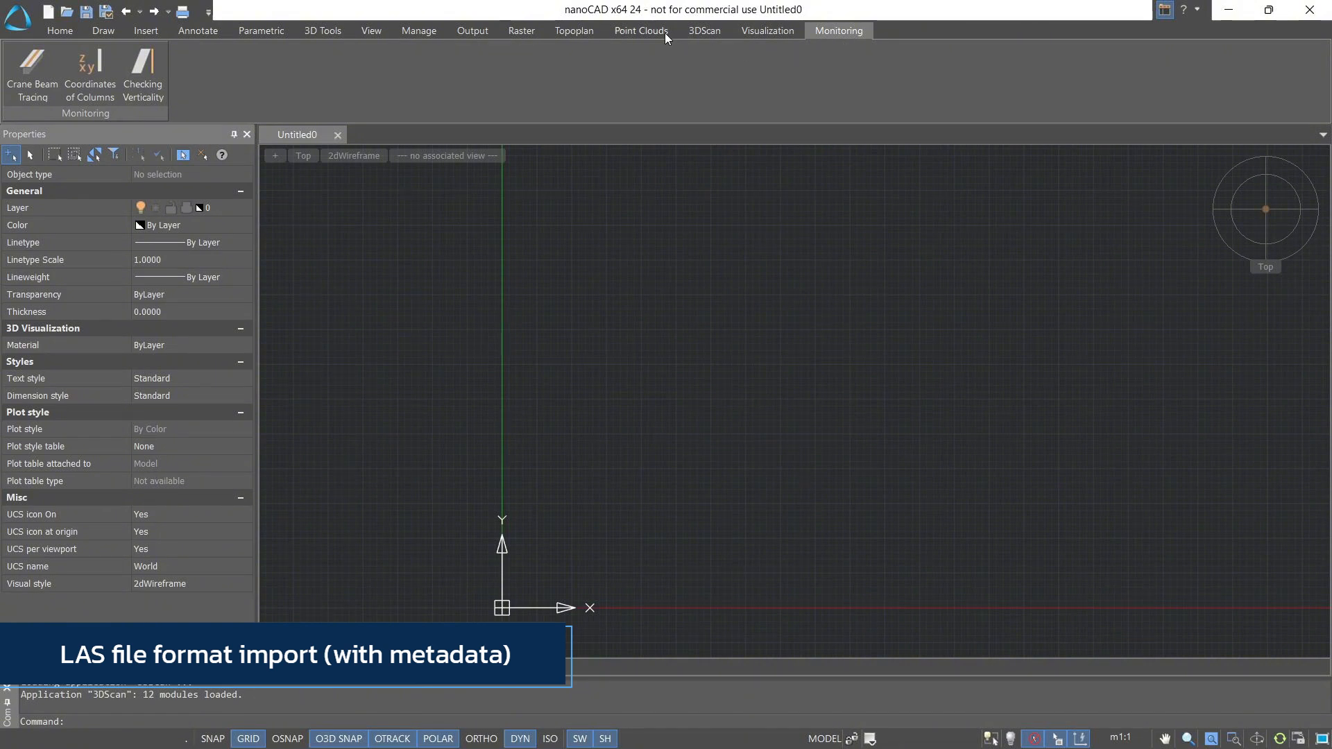
Start a point cloud import, switch the view to Wireframe render mode, and load the Office.e57 file.
left_click(641, 31)
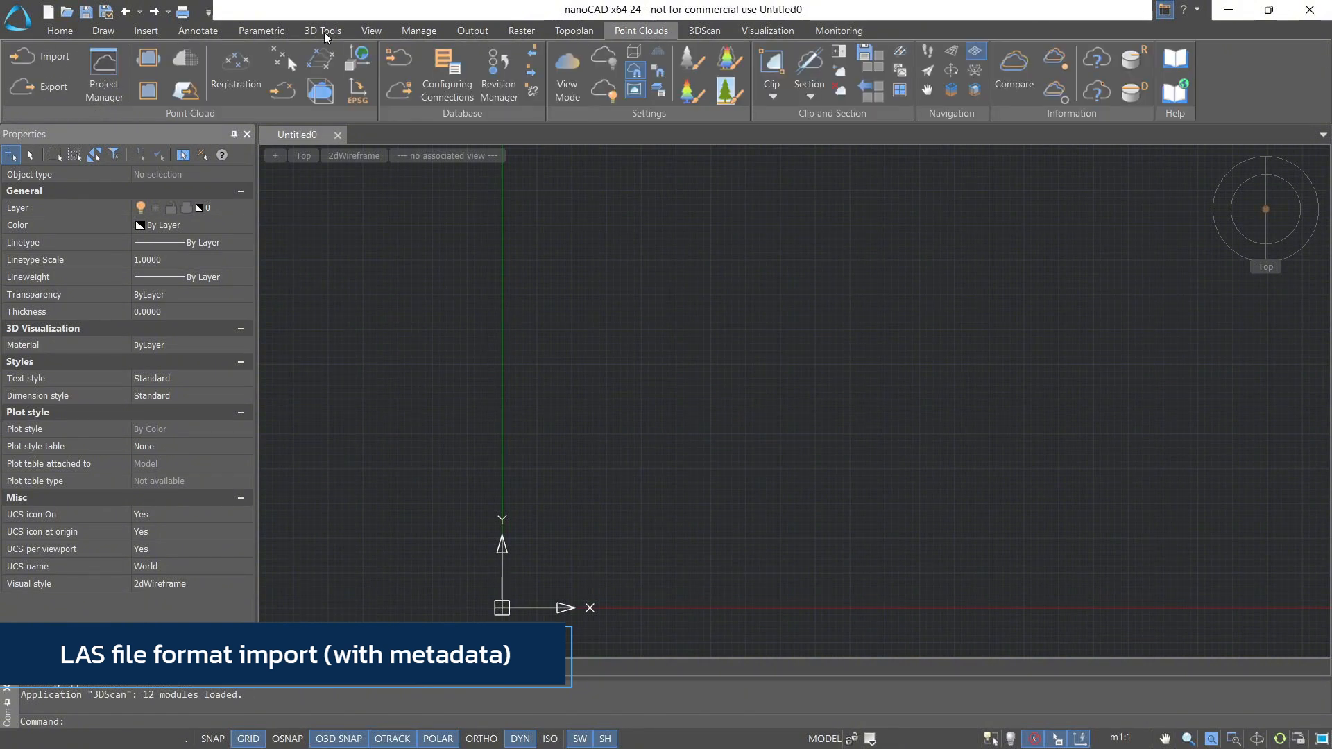
left_click(43, 61)
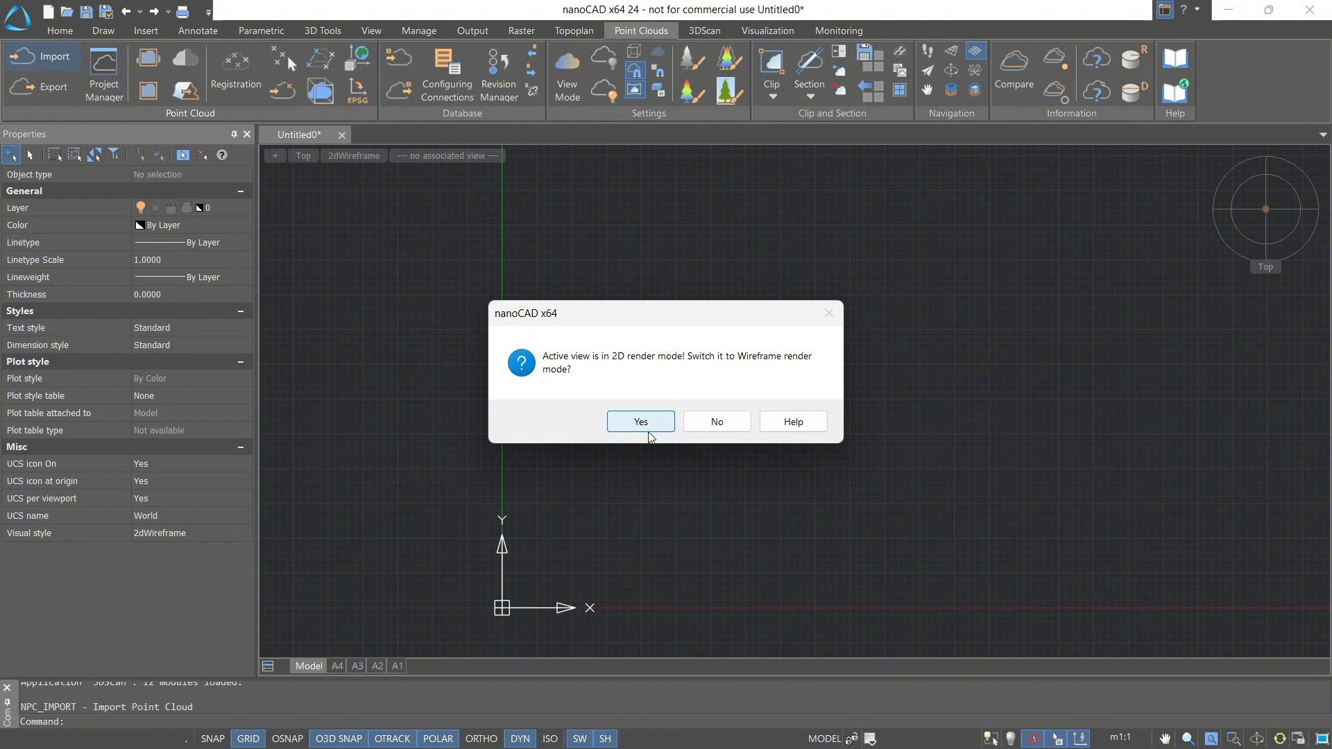
left_click(650, 434)
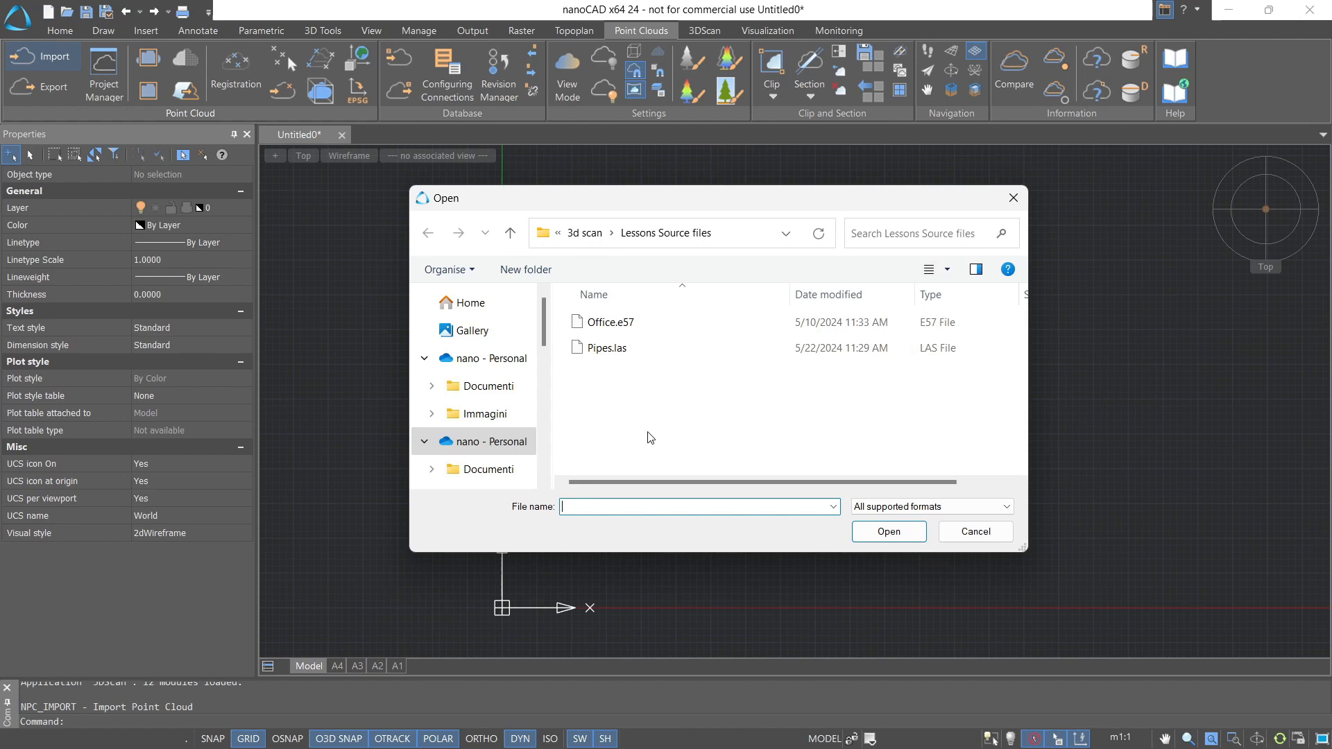
double_click(637, 327)
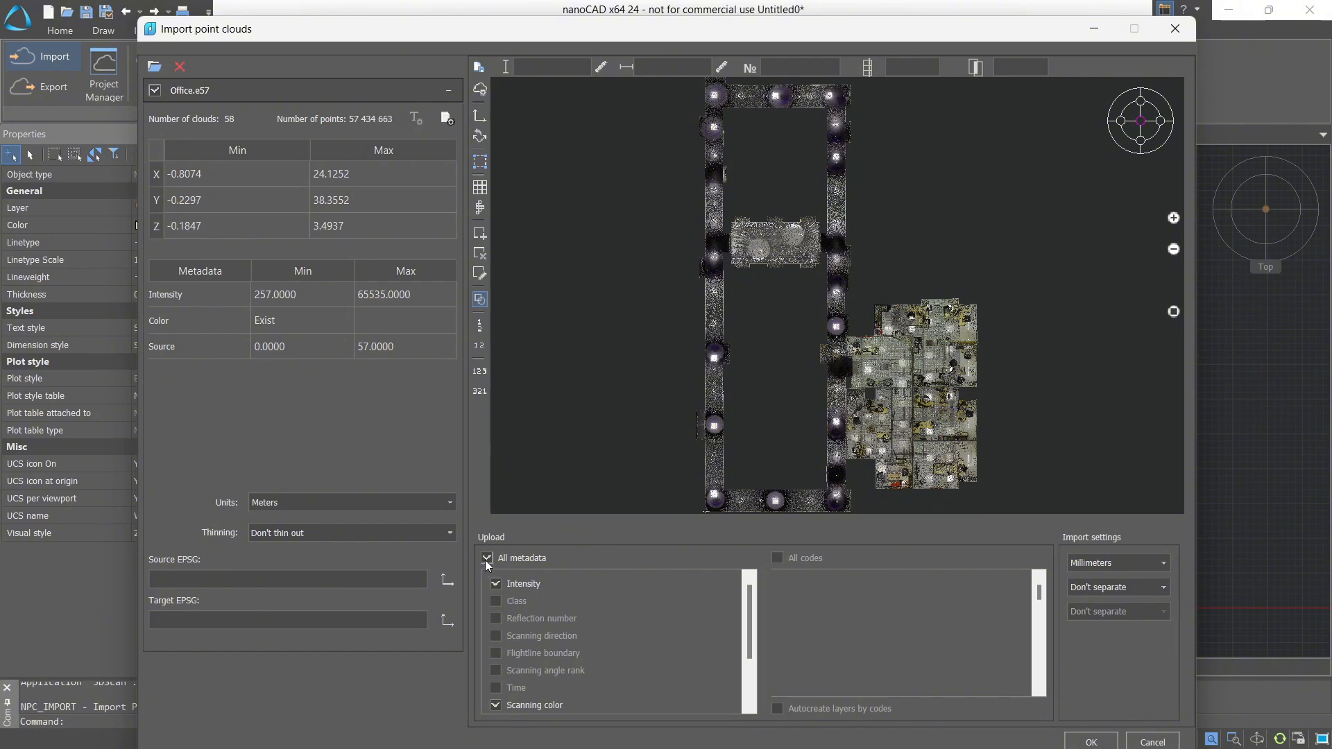
Set the thinning of the Office.e57 point cloud to 3.
left_click(448, 531)
left_click(448, 531)
left_click(448, 504)
left_click(448, 503)
left_click_drag(718, 435, 743, 284)
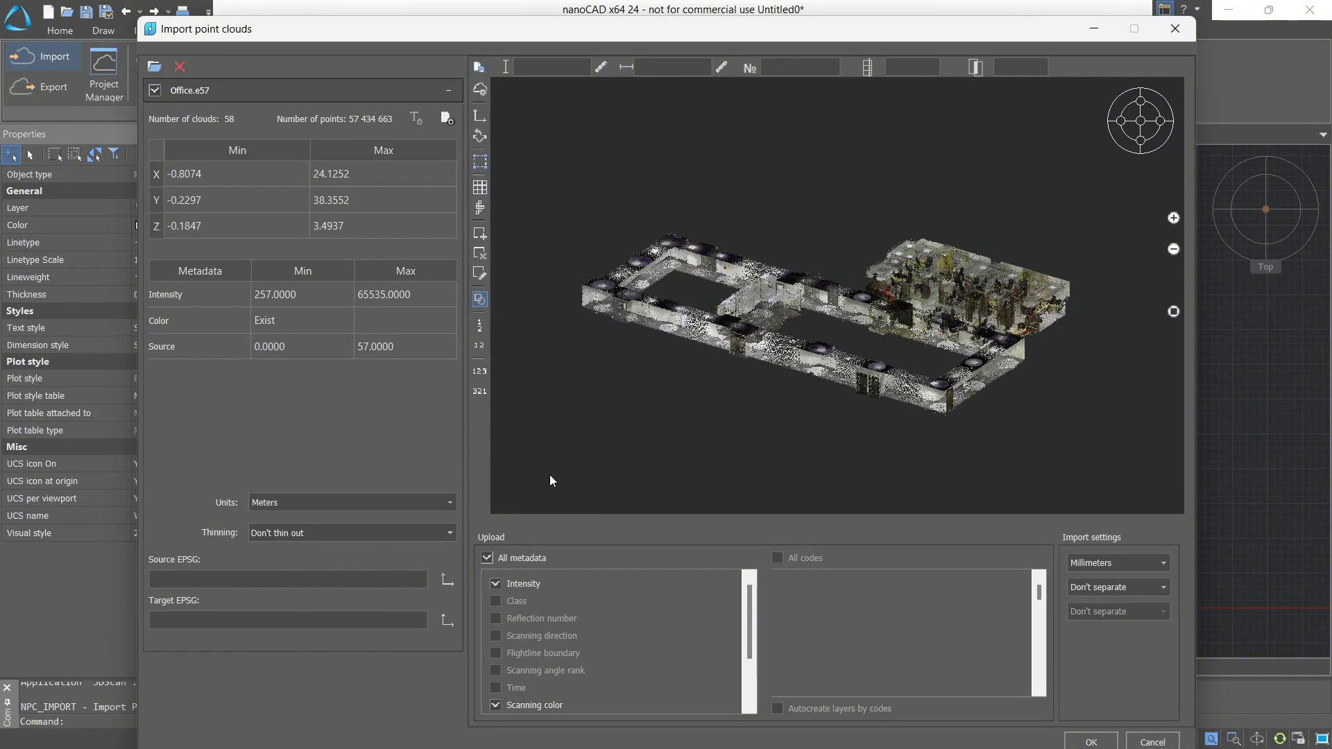
left_click(450, 533)
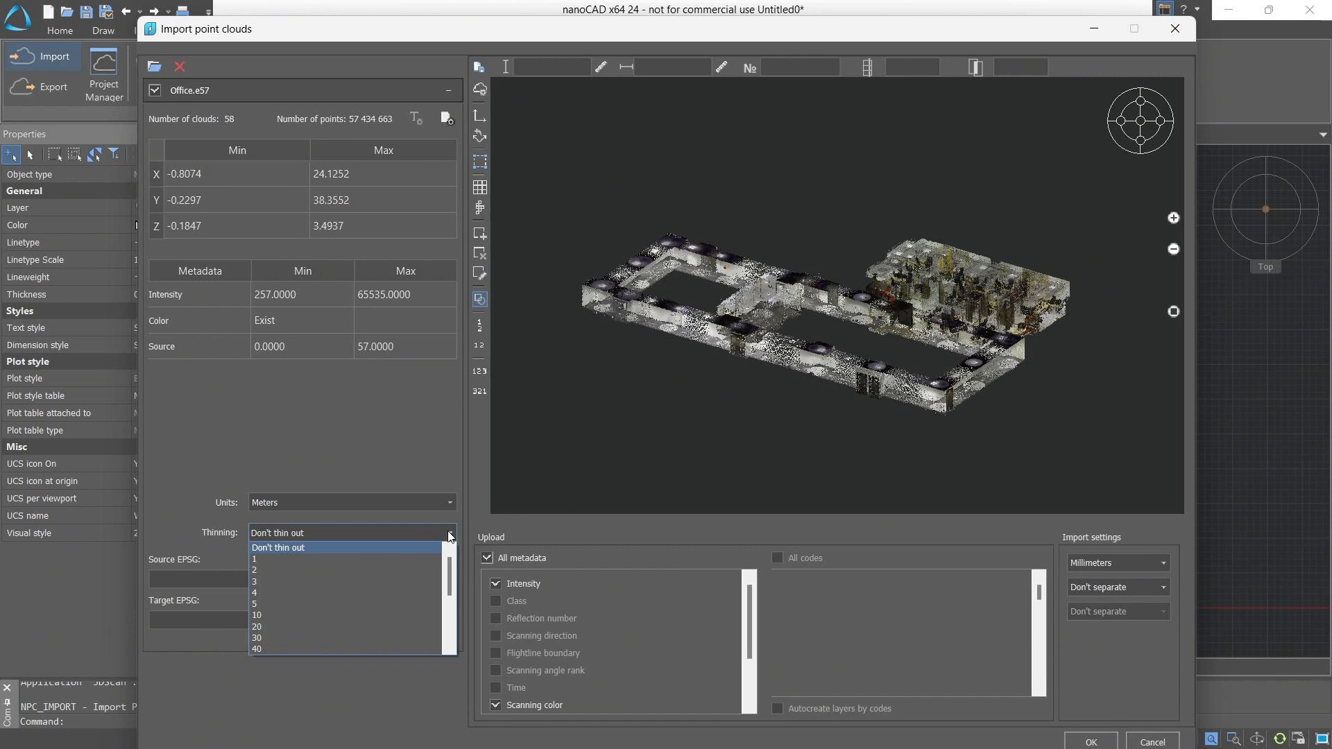
left_click(415, 583)
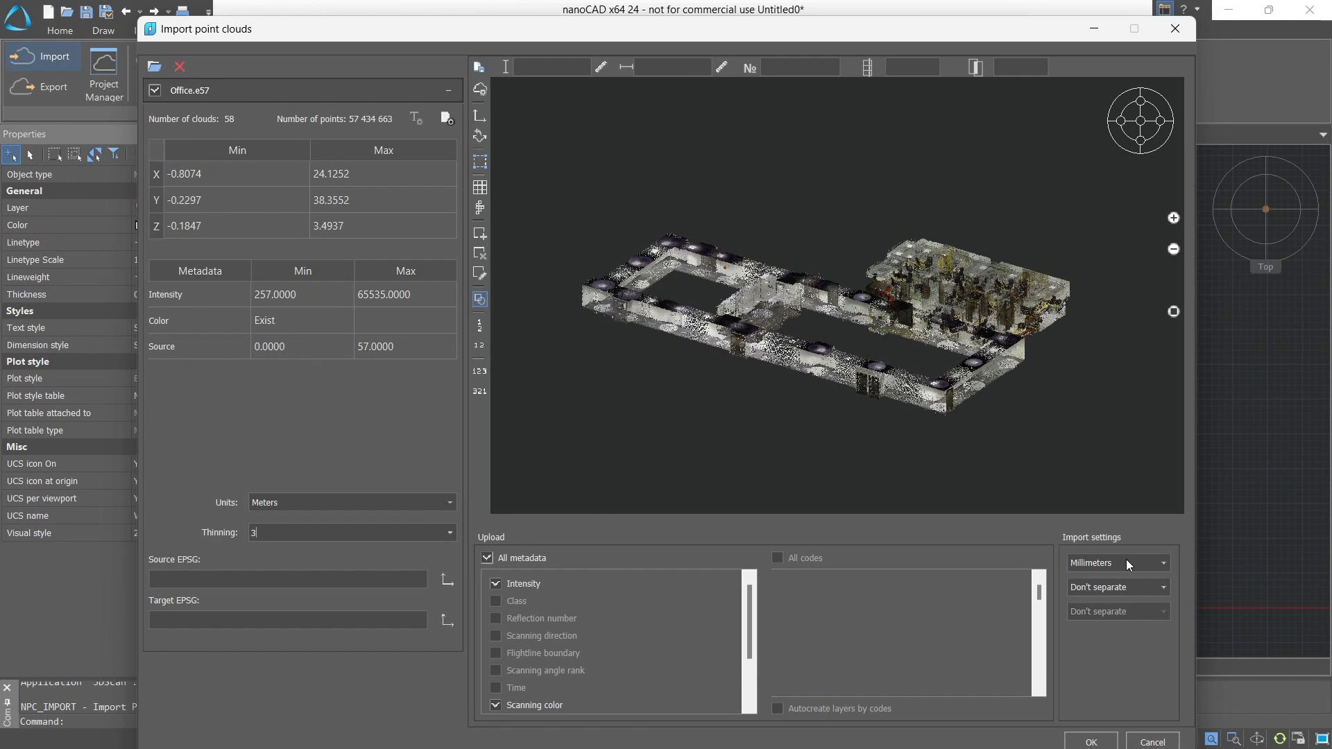
Set the import settings units to Meters, leave the cloud unseparated, and import the office scan.
left_click(1168, 563)
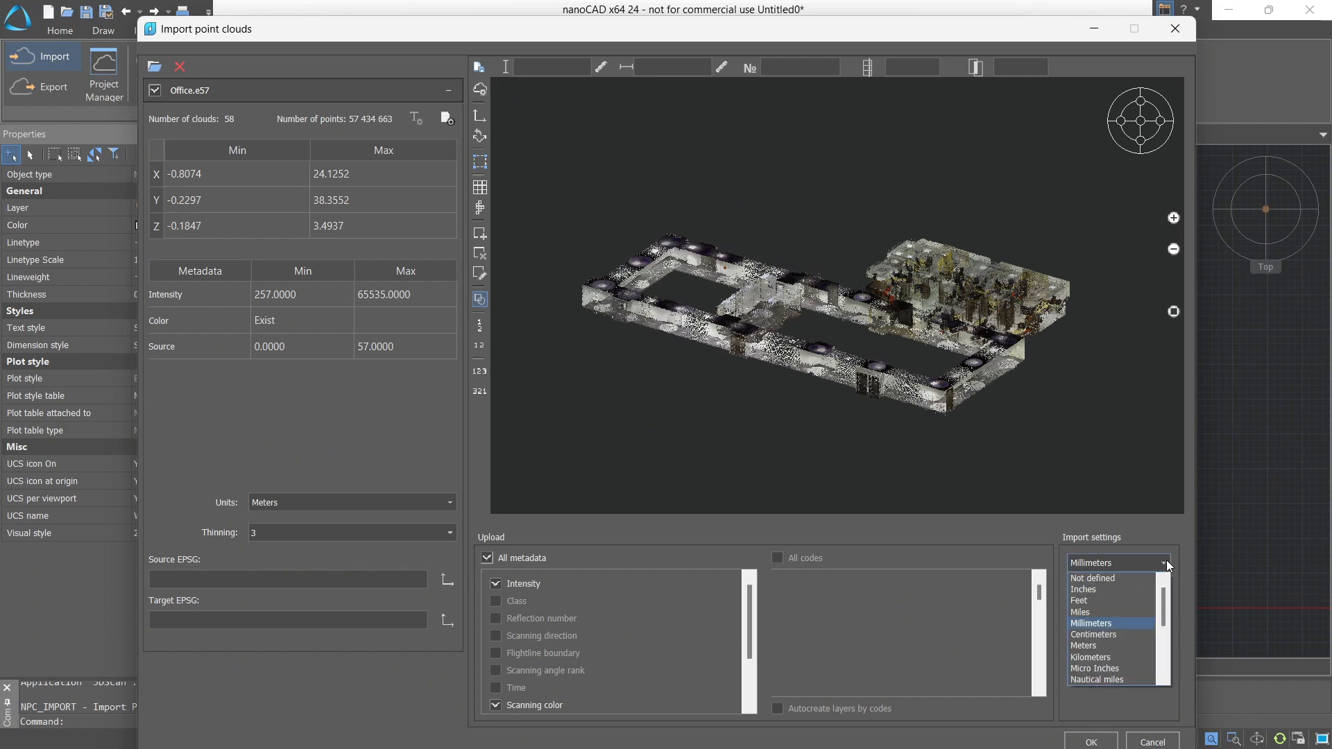
left_click(1122, 649)
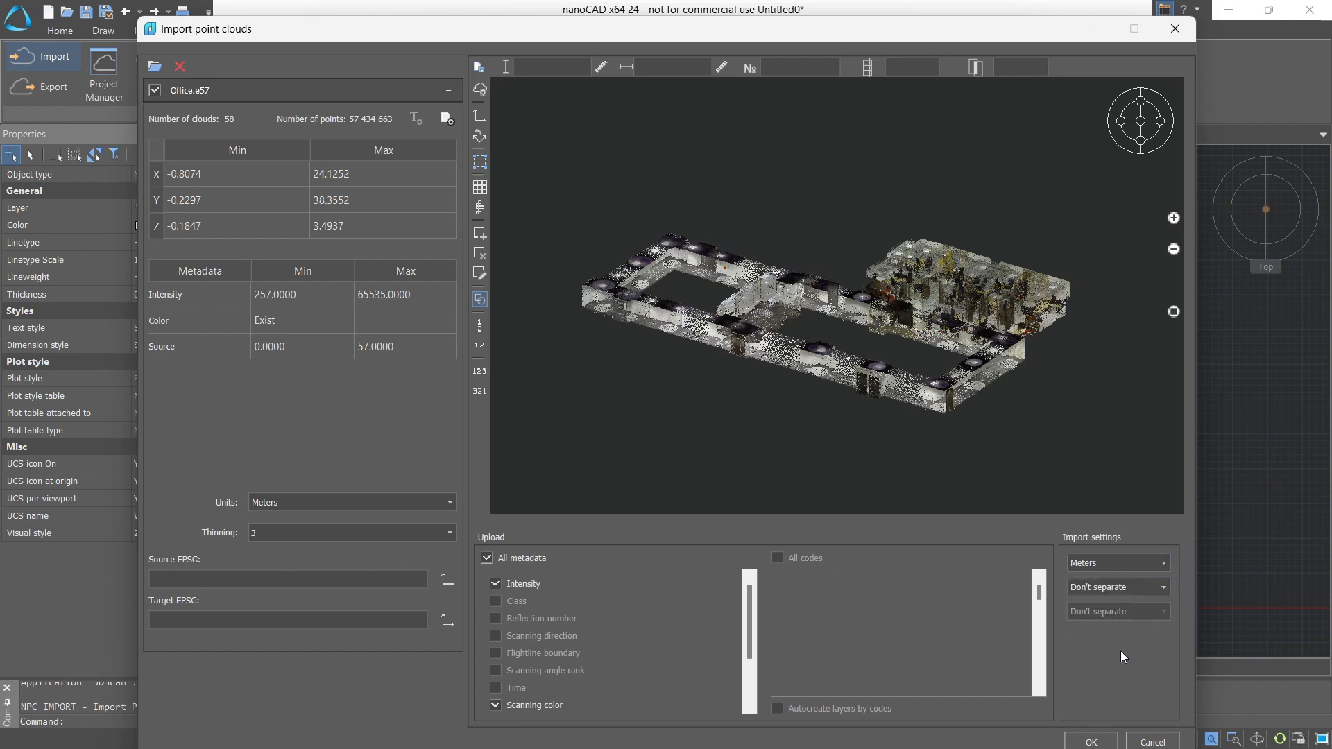
left_click(1167, 587)
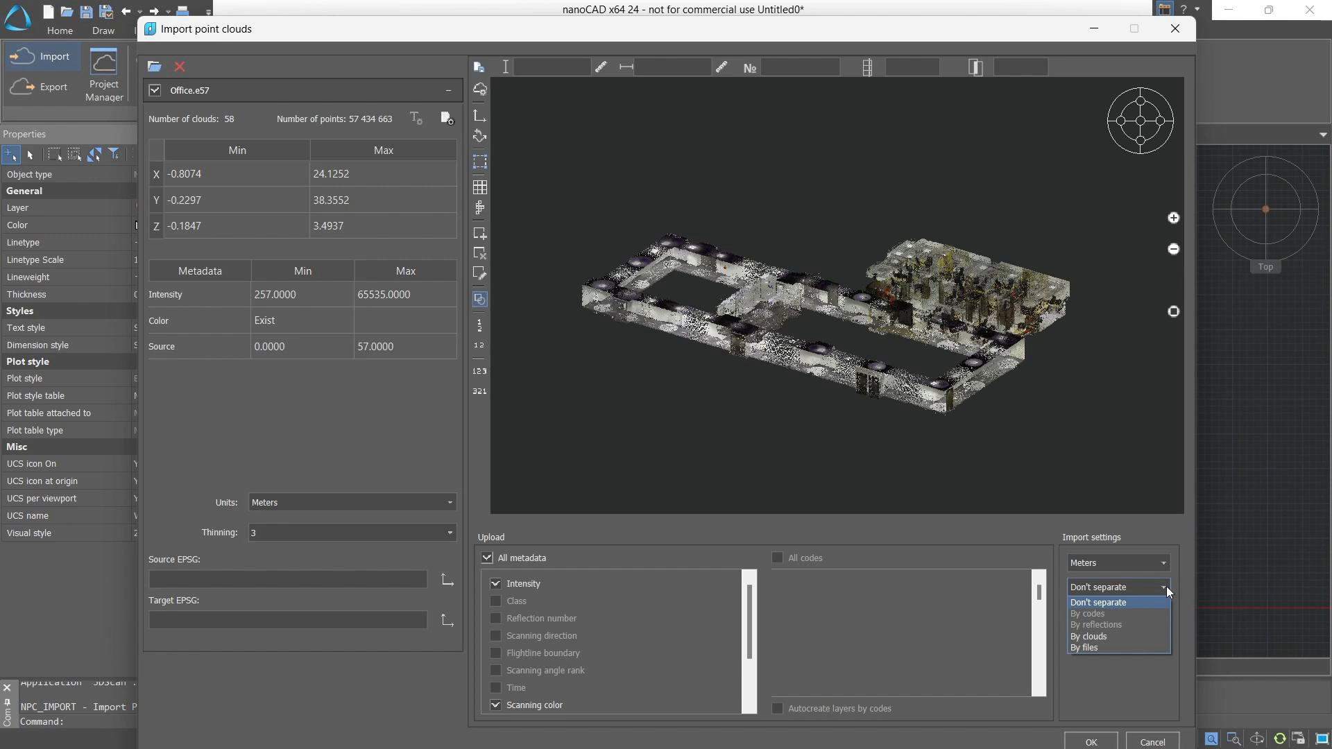
left_click(1166, 587)
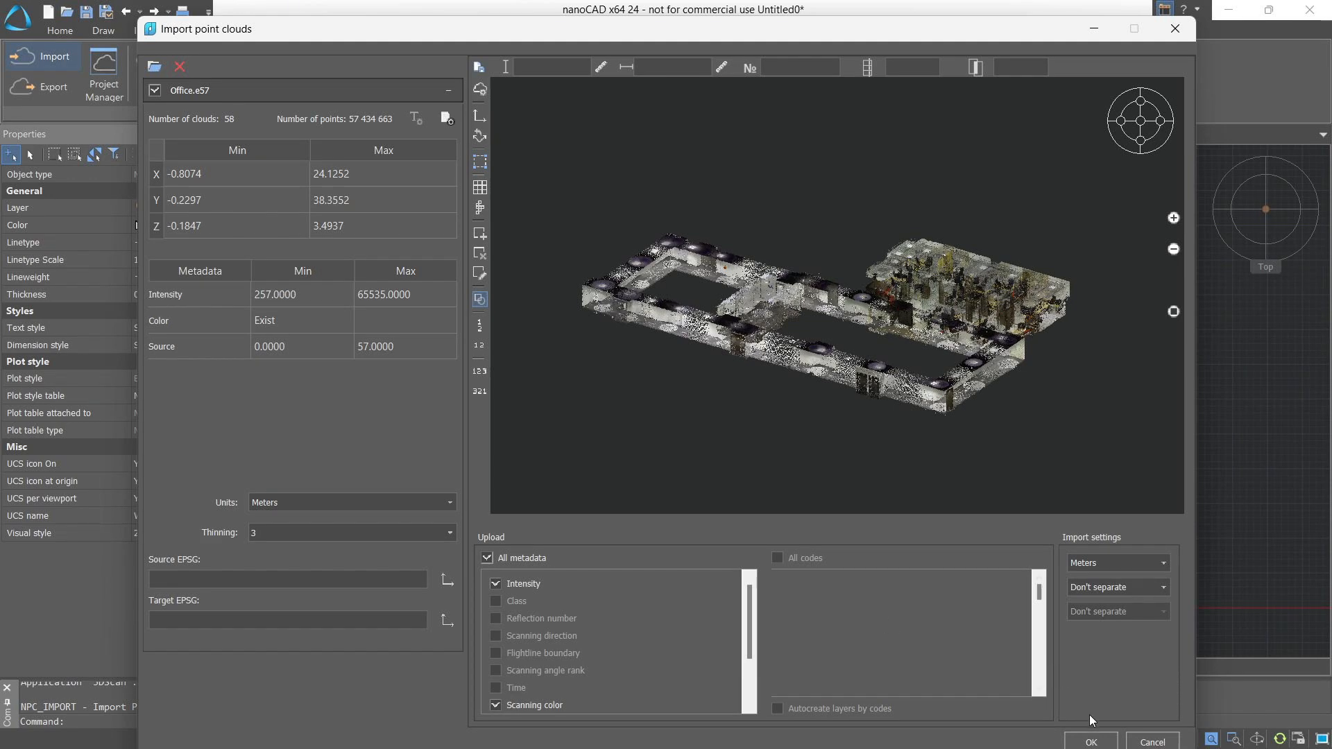
left_click(1090, 740)
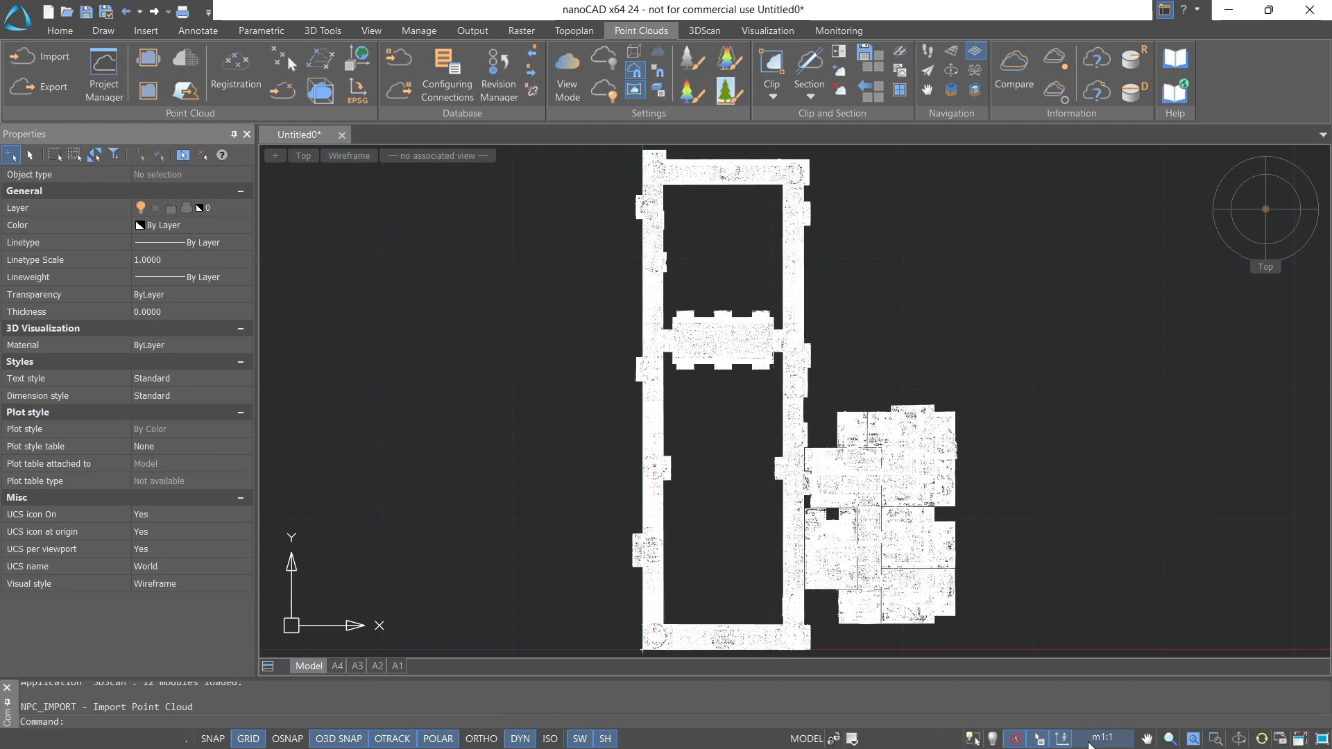
Show the External References palette and dock it together with the Properties palette.
left_click(428, 37)
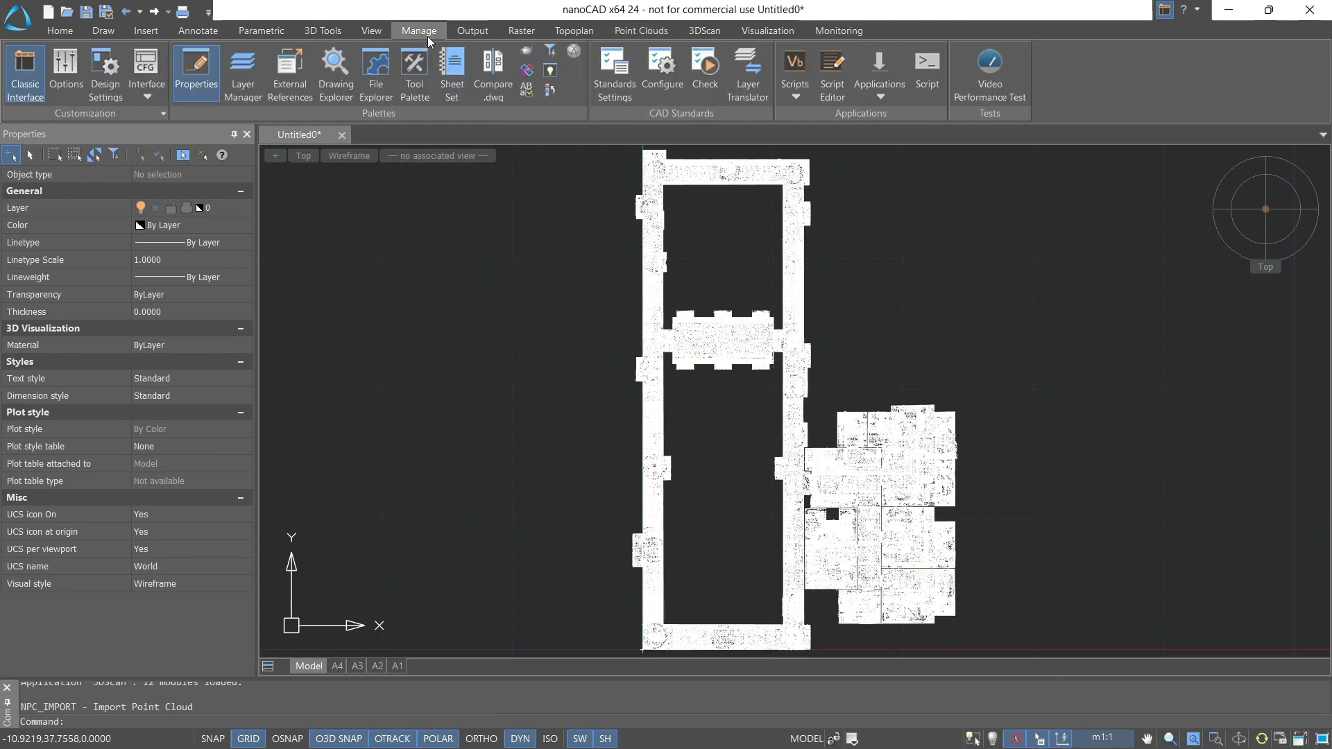
left_click(301, 91)
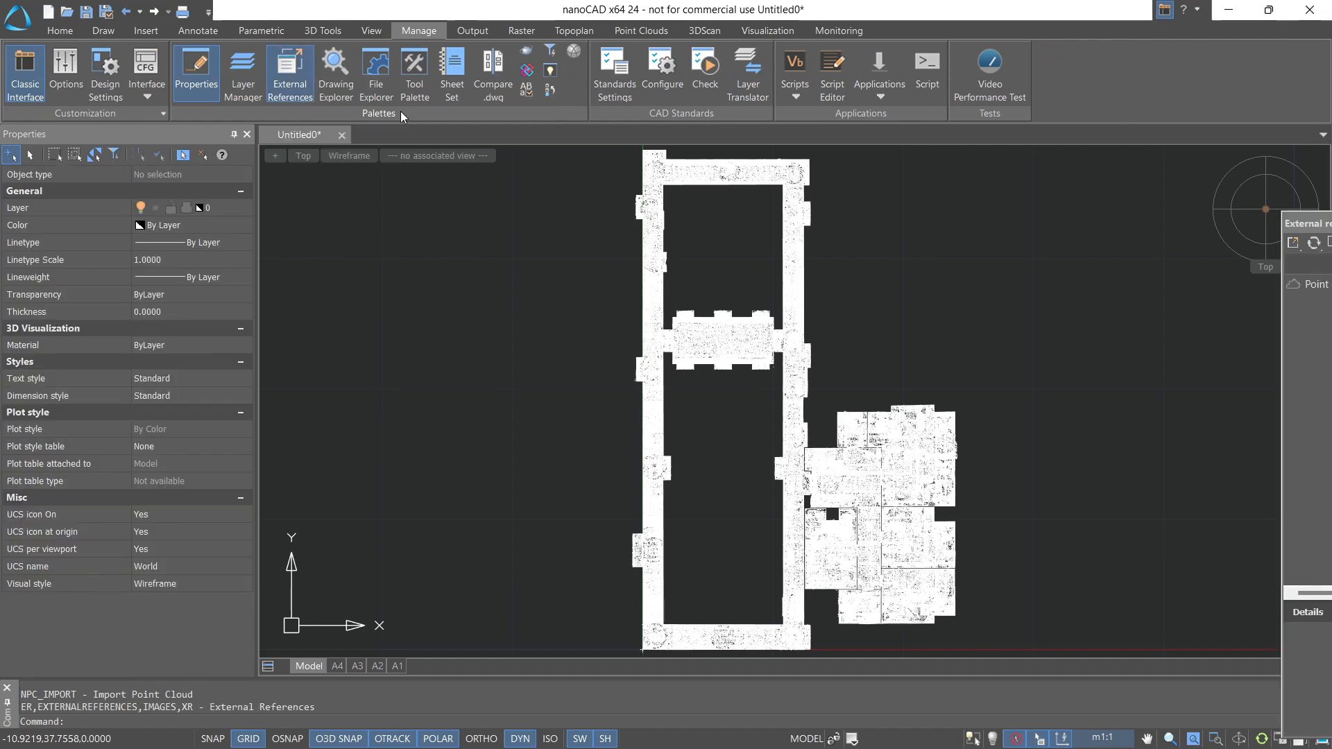
left_click_drag(1304, 223, 121, 402)
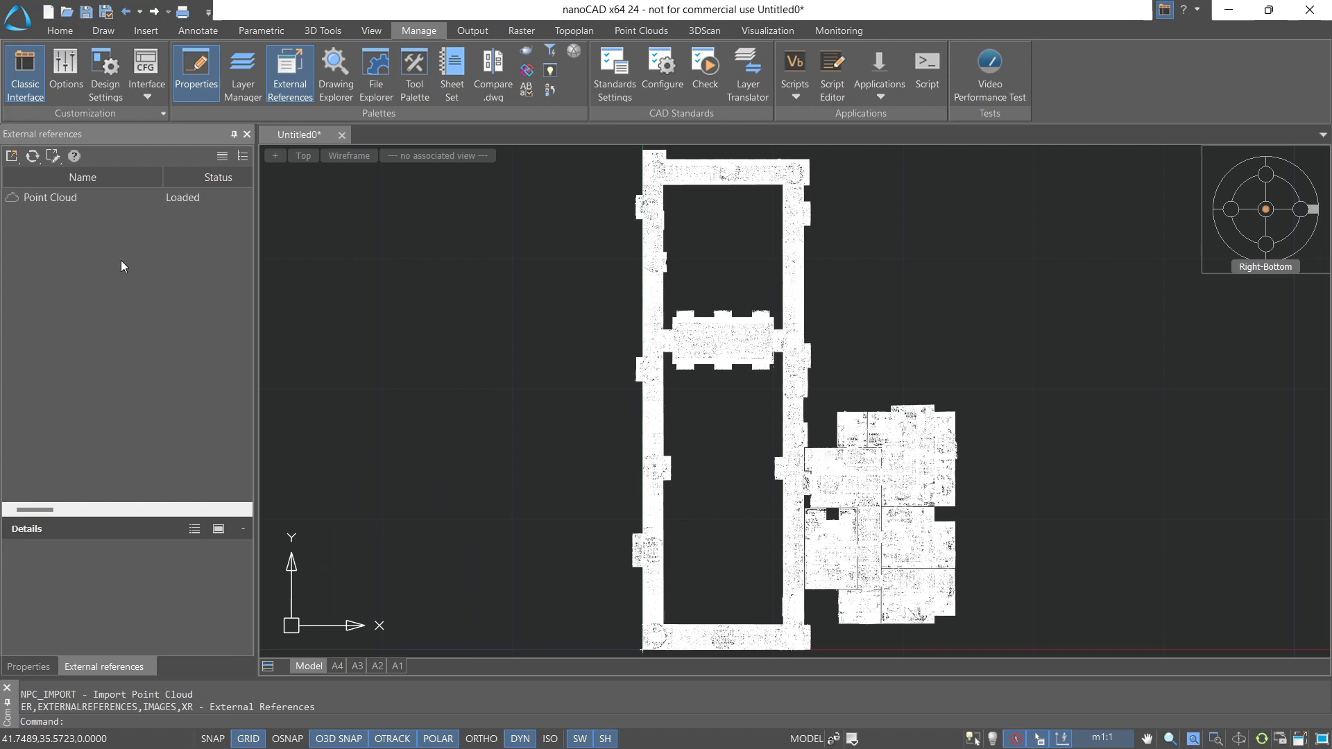
Examine the imported point cloud's external reference details and the operations available for it.
left_click(111, 196)
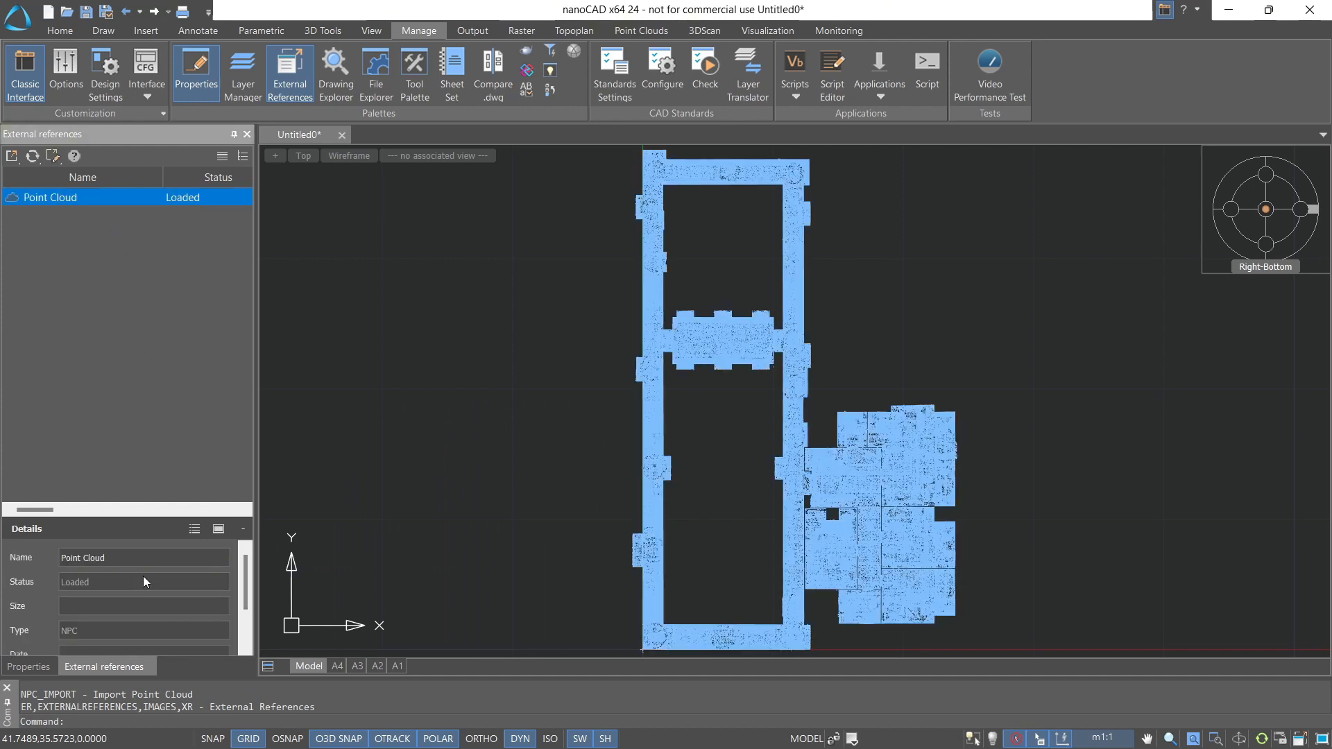
scroll(143, 581, "down", 2)
scroll(142, 586, "up", 2)
right_click(119, 201)
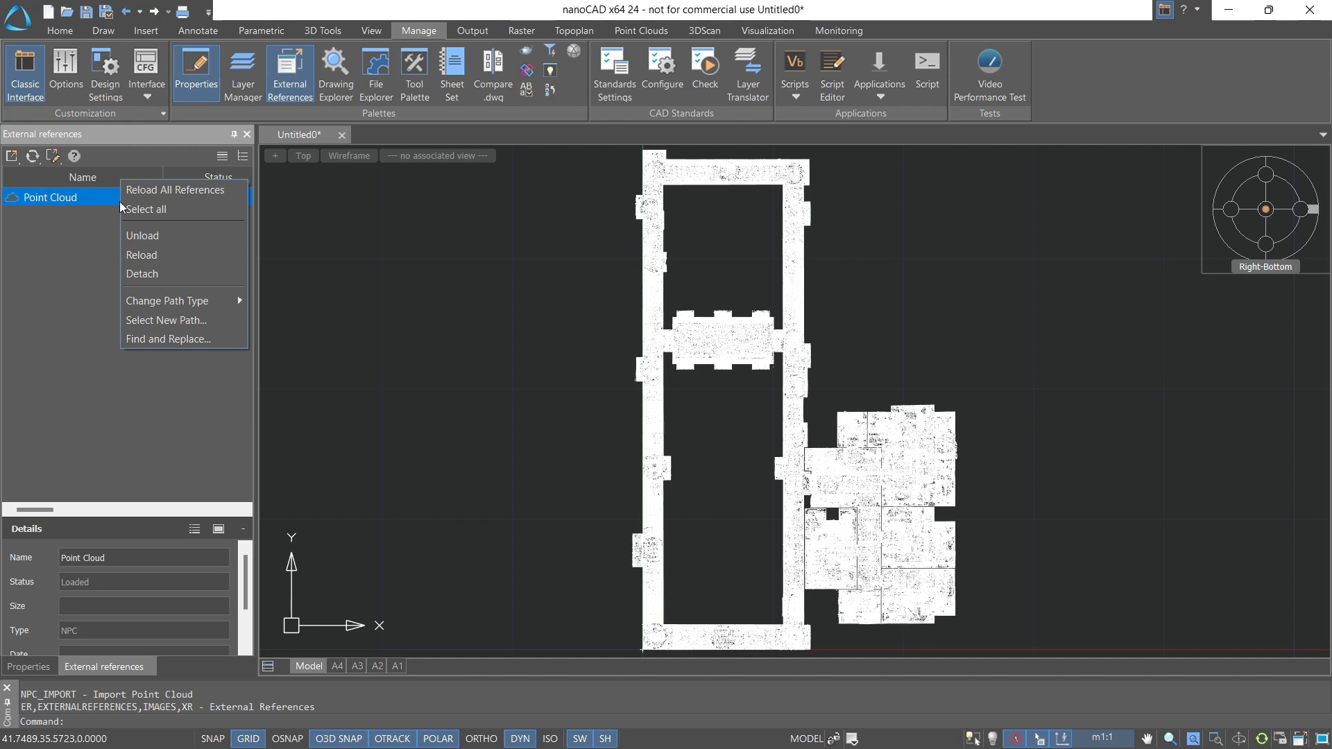
left_click(100, 260)
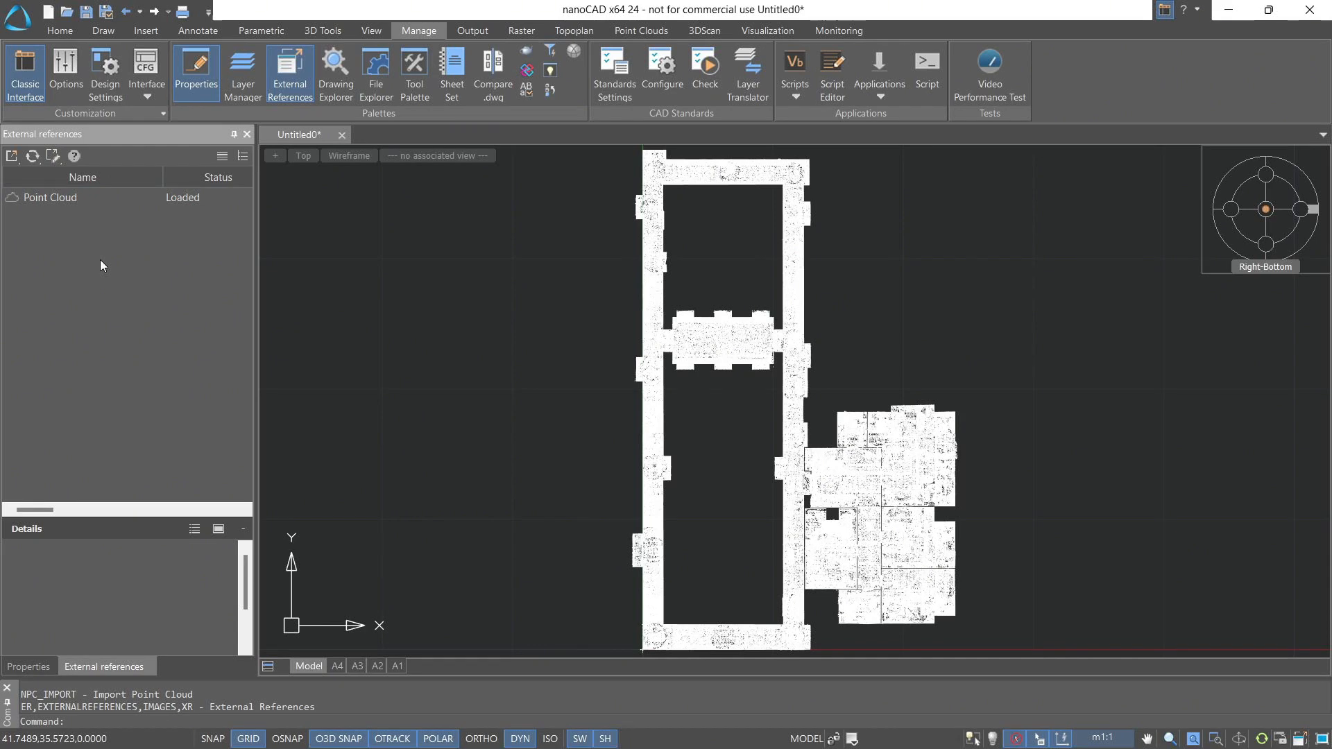
Save the drawing as Office in the Lessons Source files folder.
key("ctrl+shift+s")
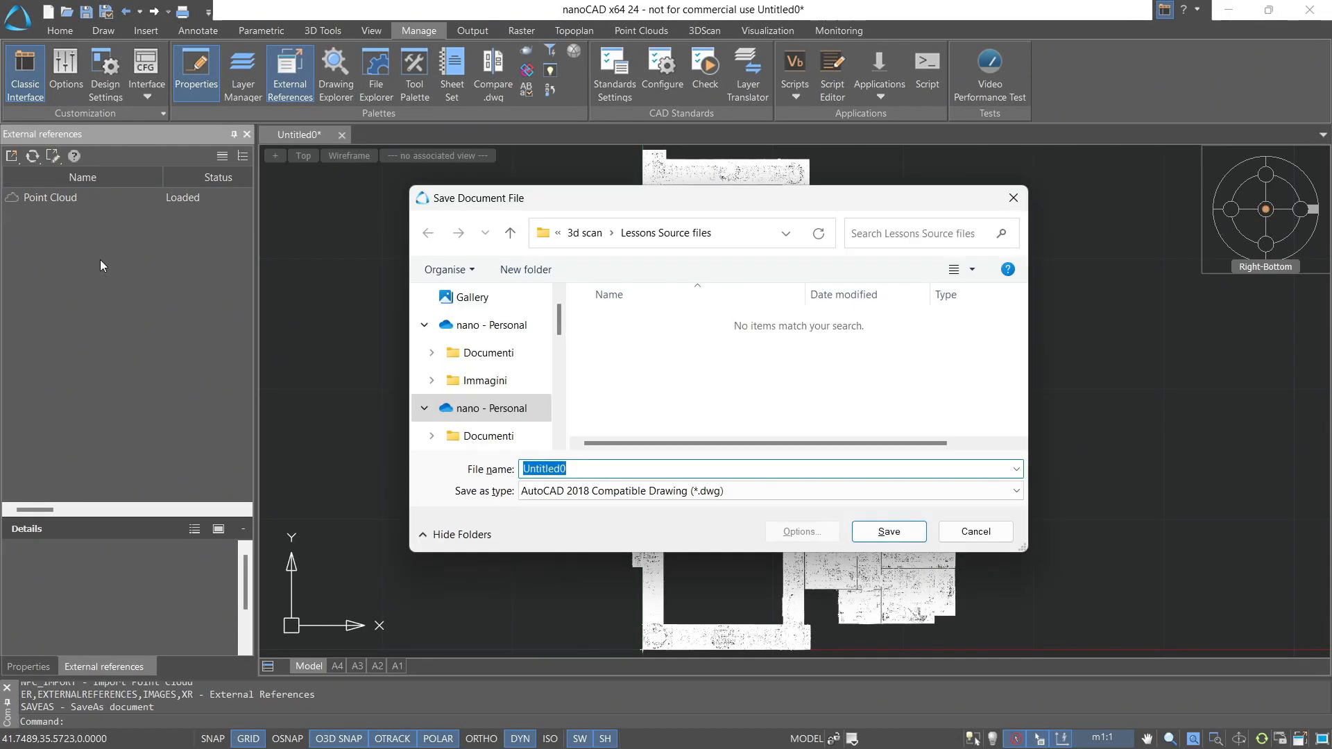
type("Office")
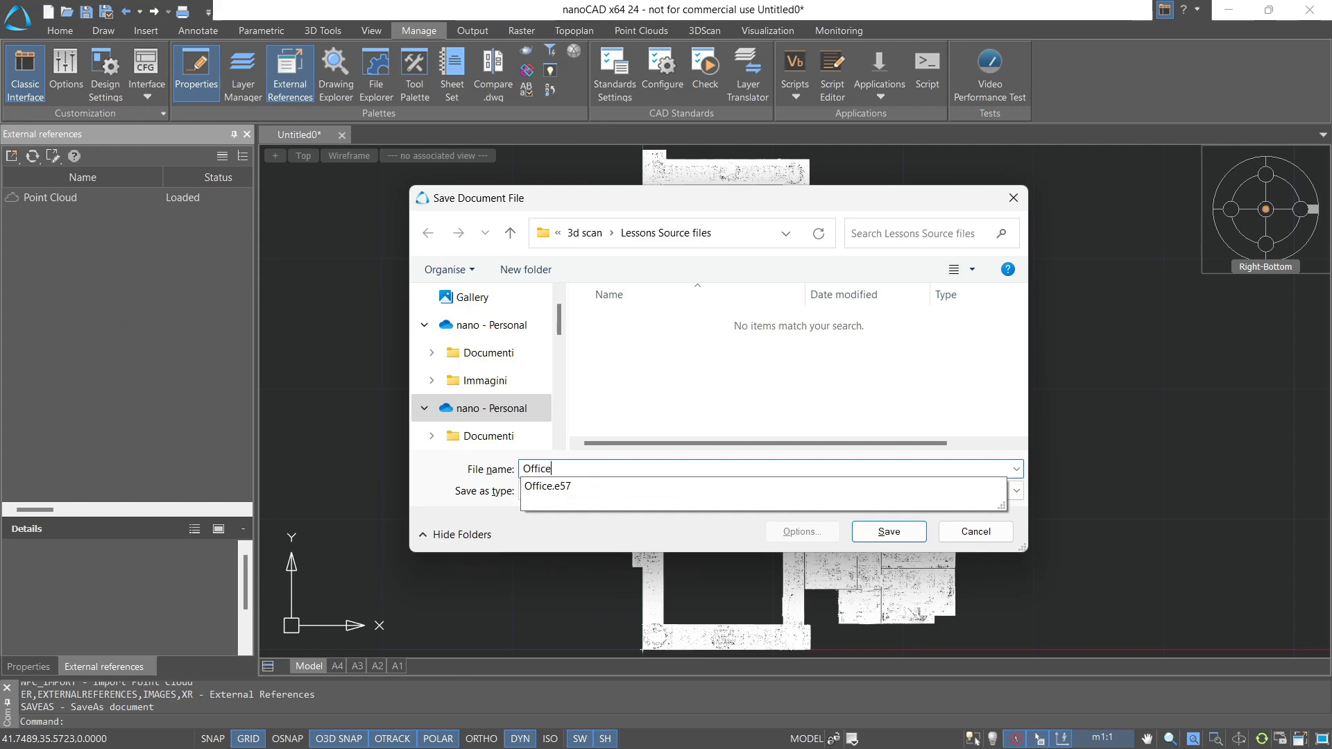
left_click(890, 533)
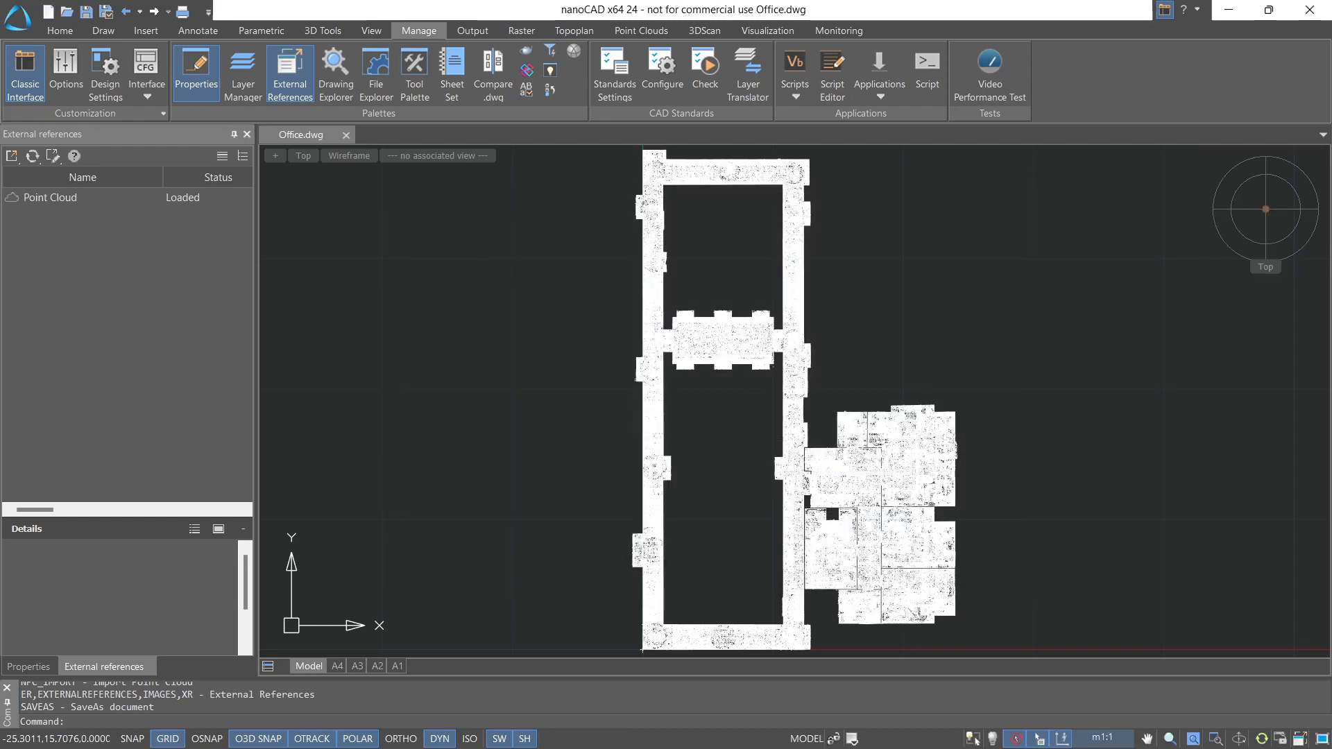
Switch to File Explorer and examine the Office drawing and Office_1325.npc files in the Lessons Source files folder.
left_click_drag(0, 208, 677, 143)
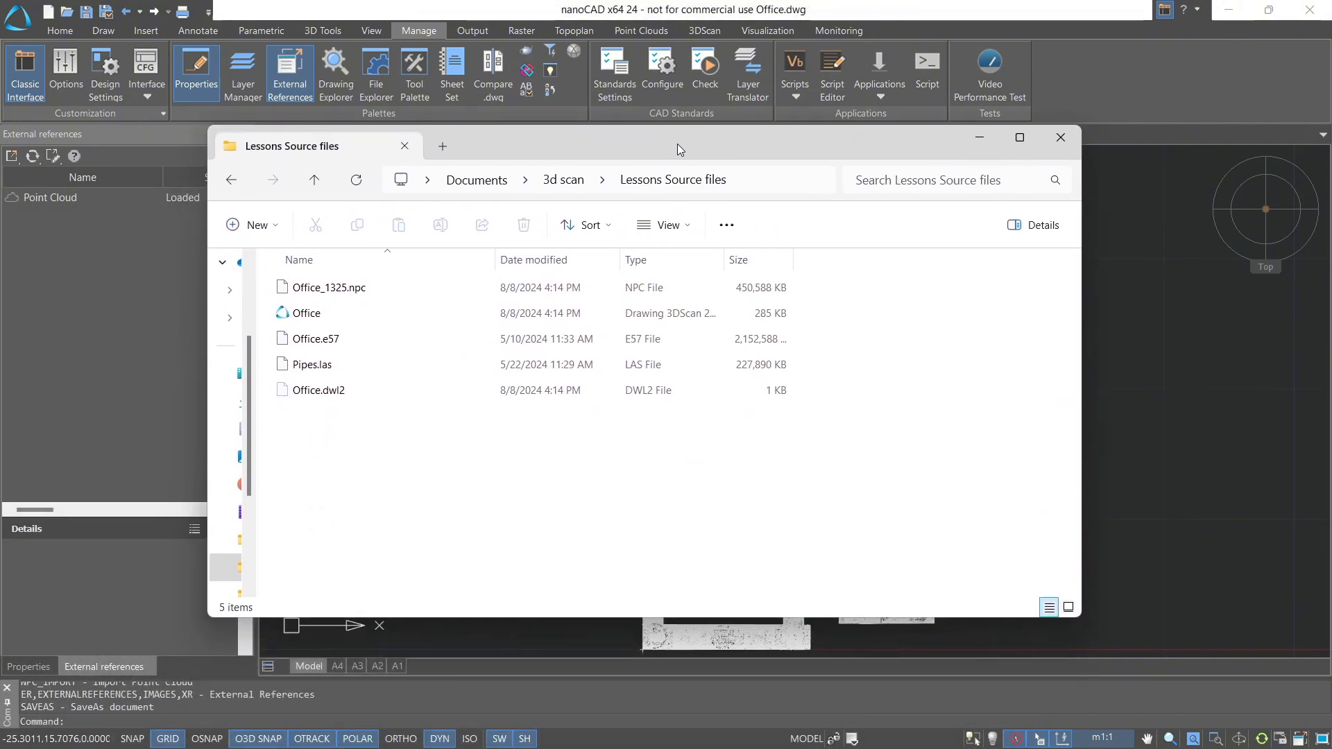
left_click(682, 313)
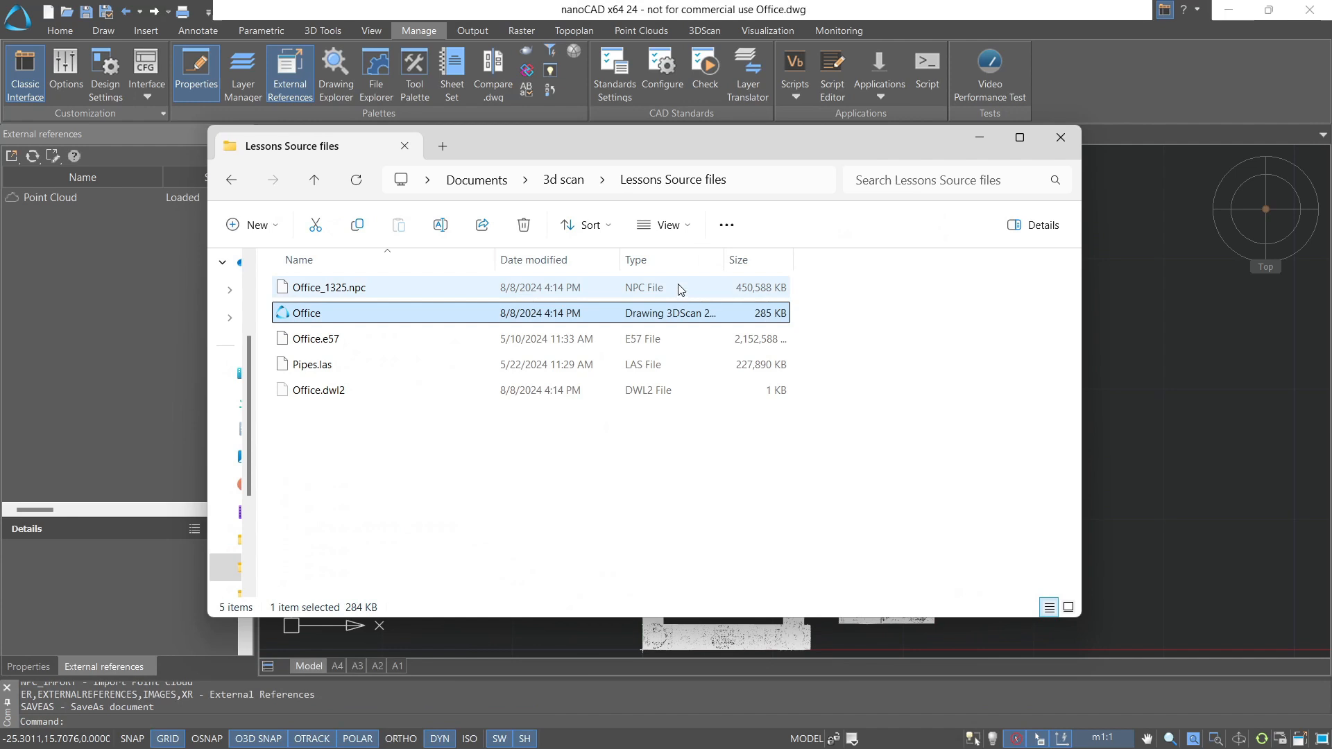
left_click(678, 286)
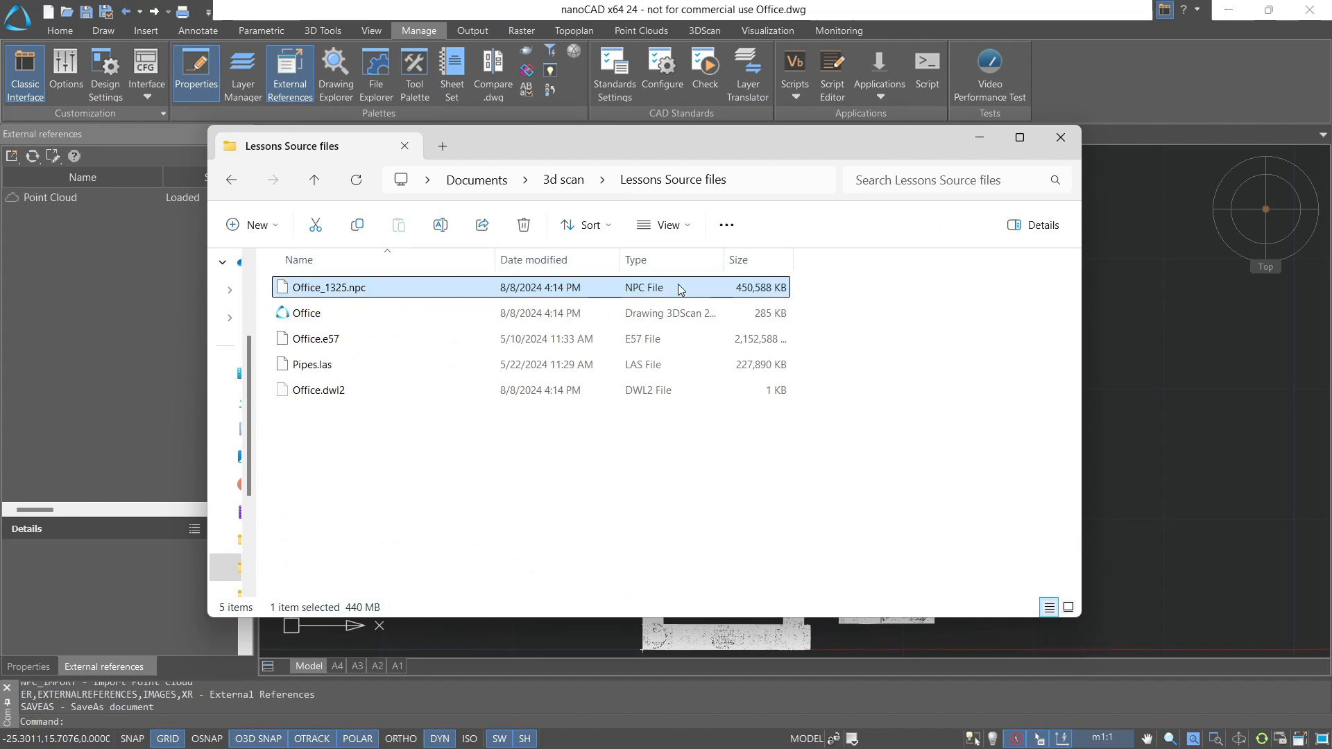
left_click(649, 351)
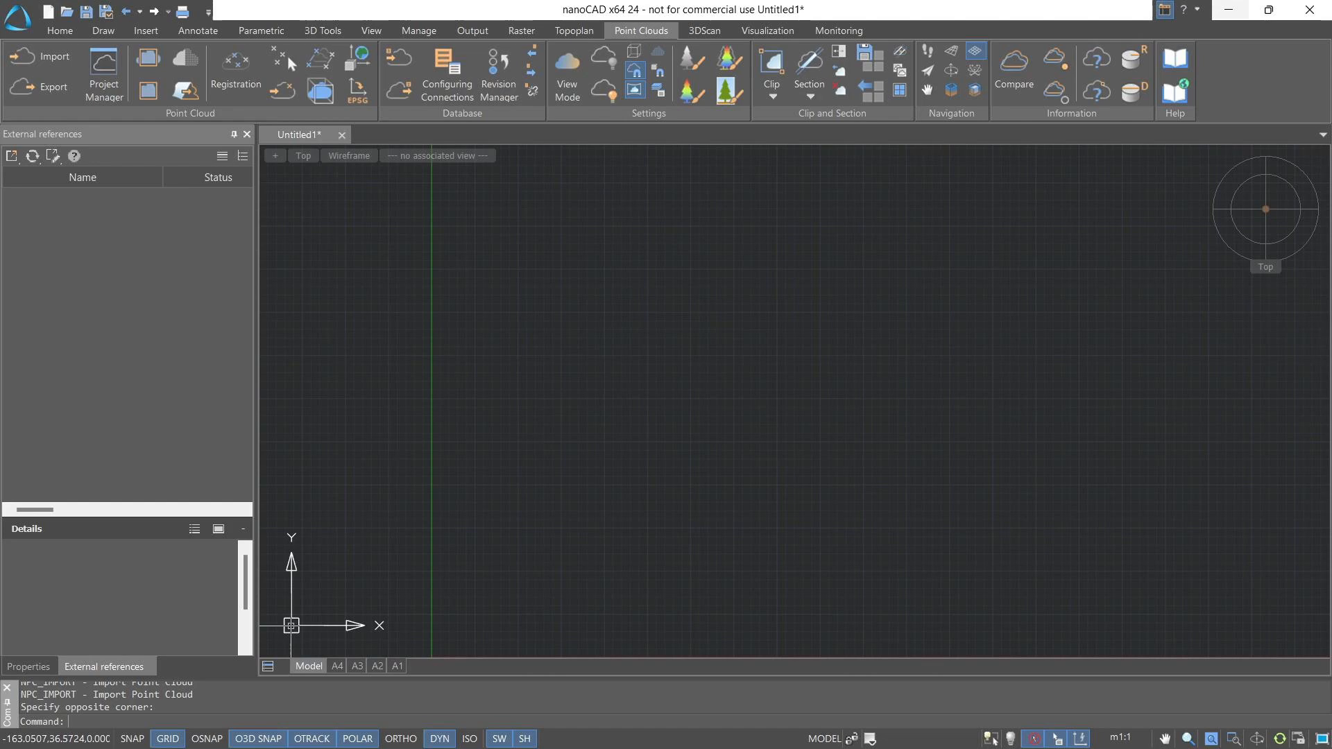
Start a point cloud import in the new drawing and load the Compressor.xyz file.
left_click(42, 49)
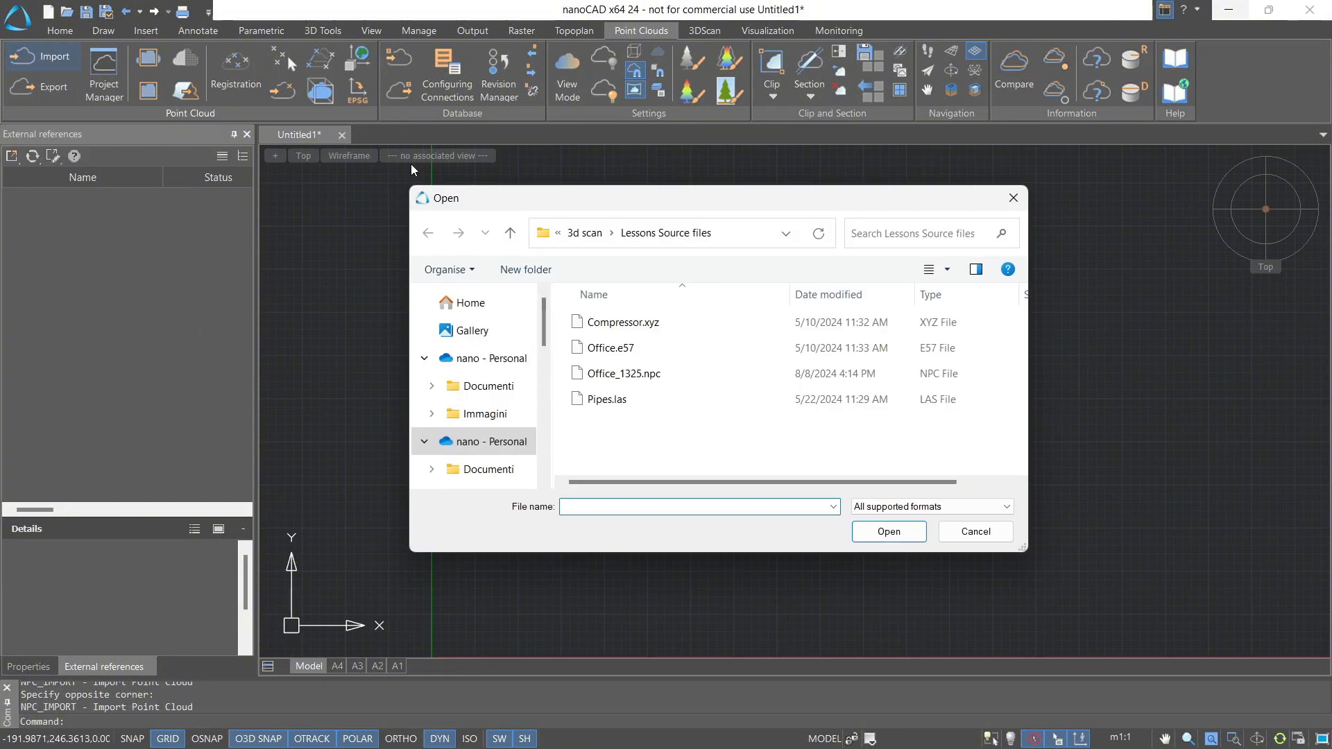
left_click(623, 322)
left_click(889, 532)
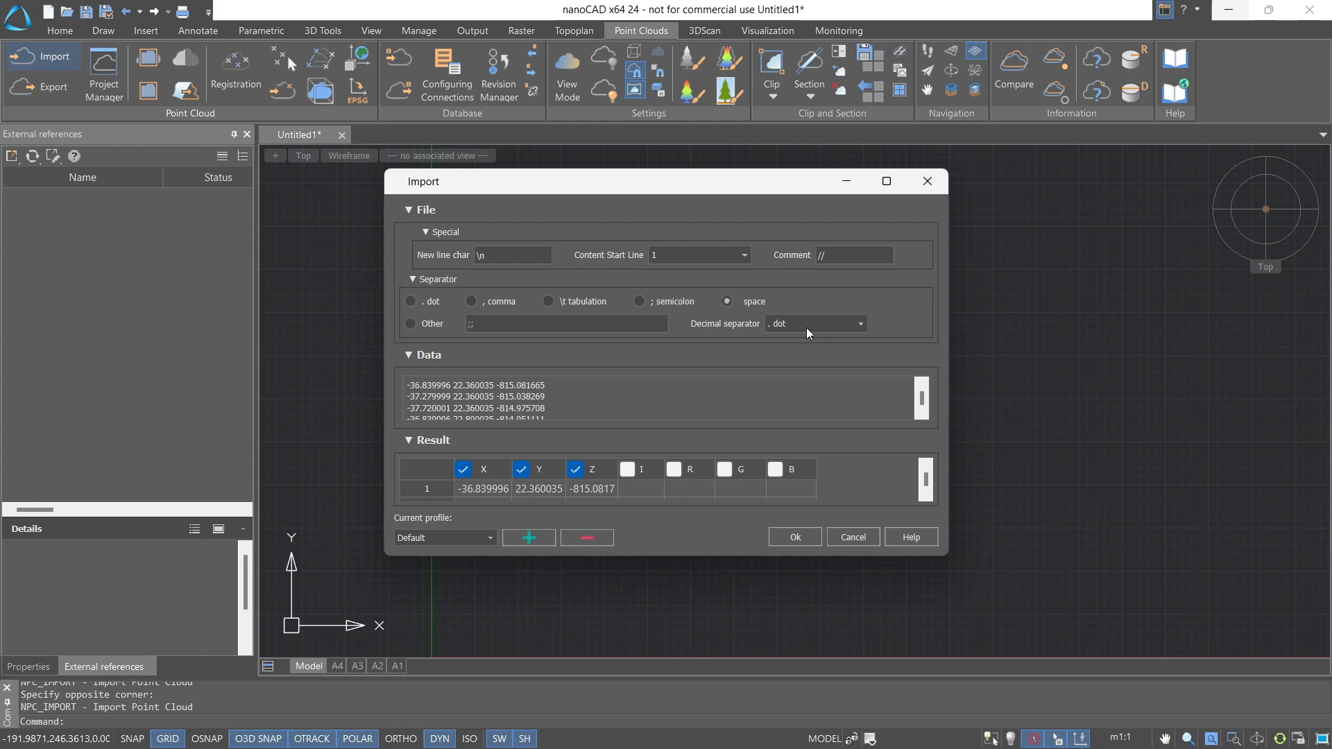
Try the dot as column separator for the Compressor.xyz data, check the parsed rows, and restore the space separator.
left_click(410, 304)
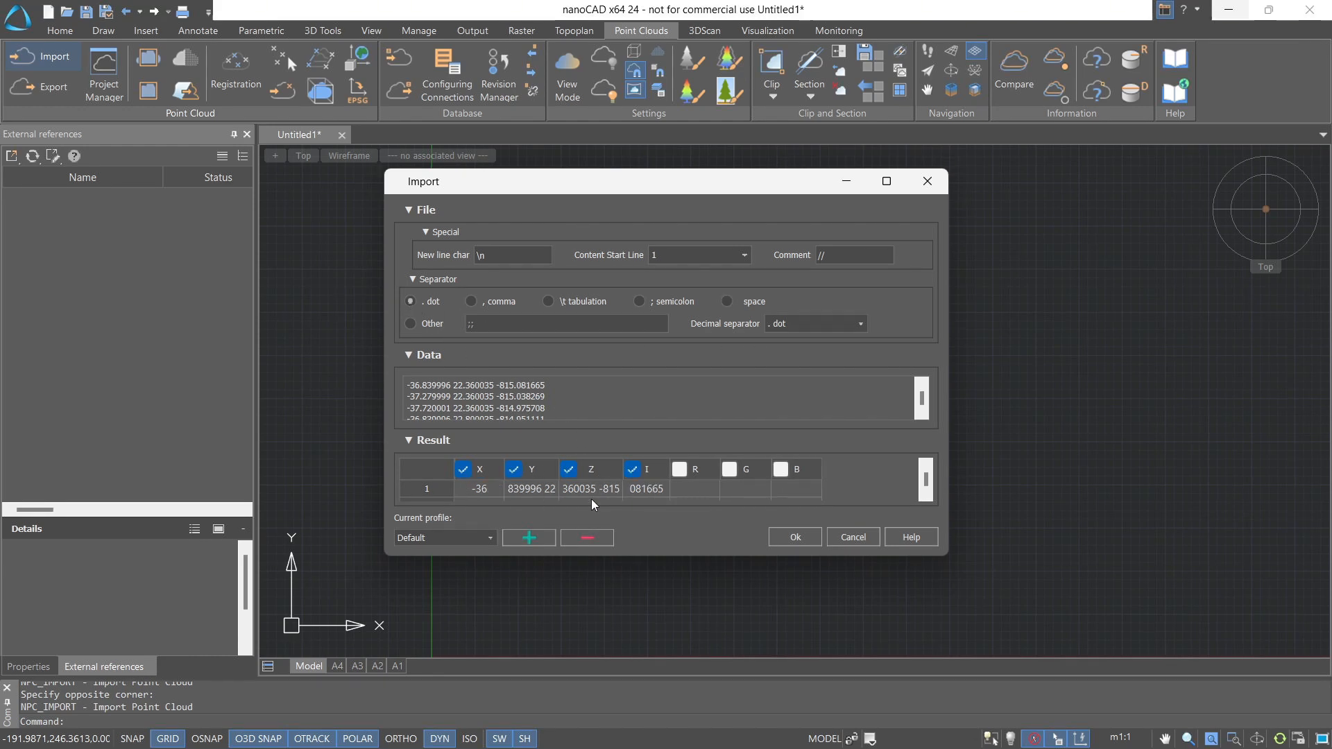
left_click_drag(645, 555, 648, 602)
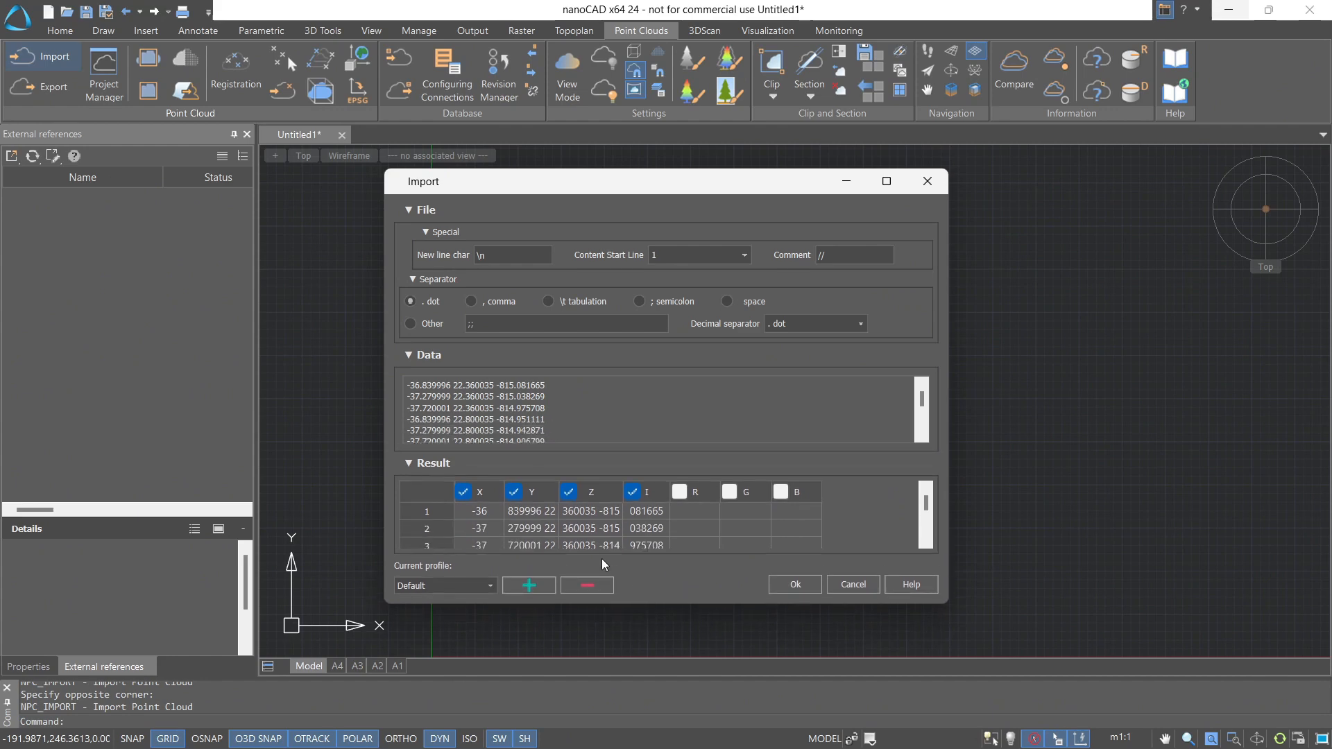
scroll(573, 530, "down", 1)
scroll(573, 530, "down", 1)
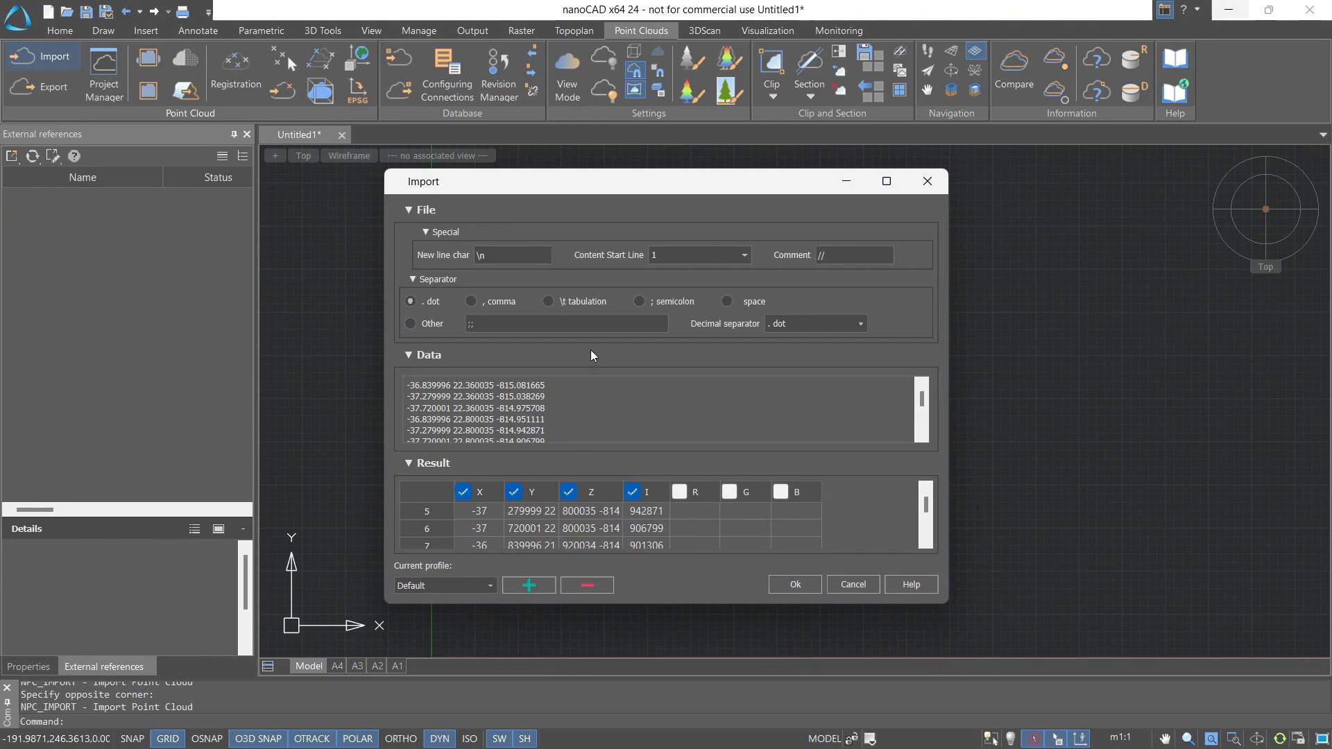
left_click(727, 301)
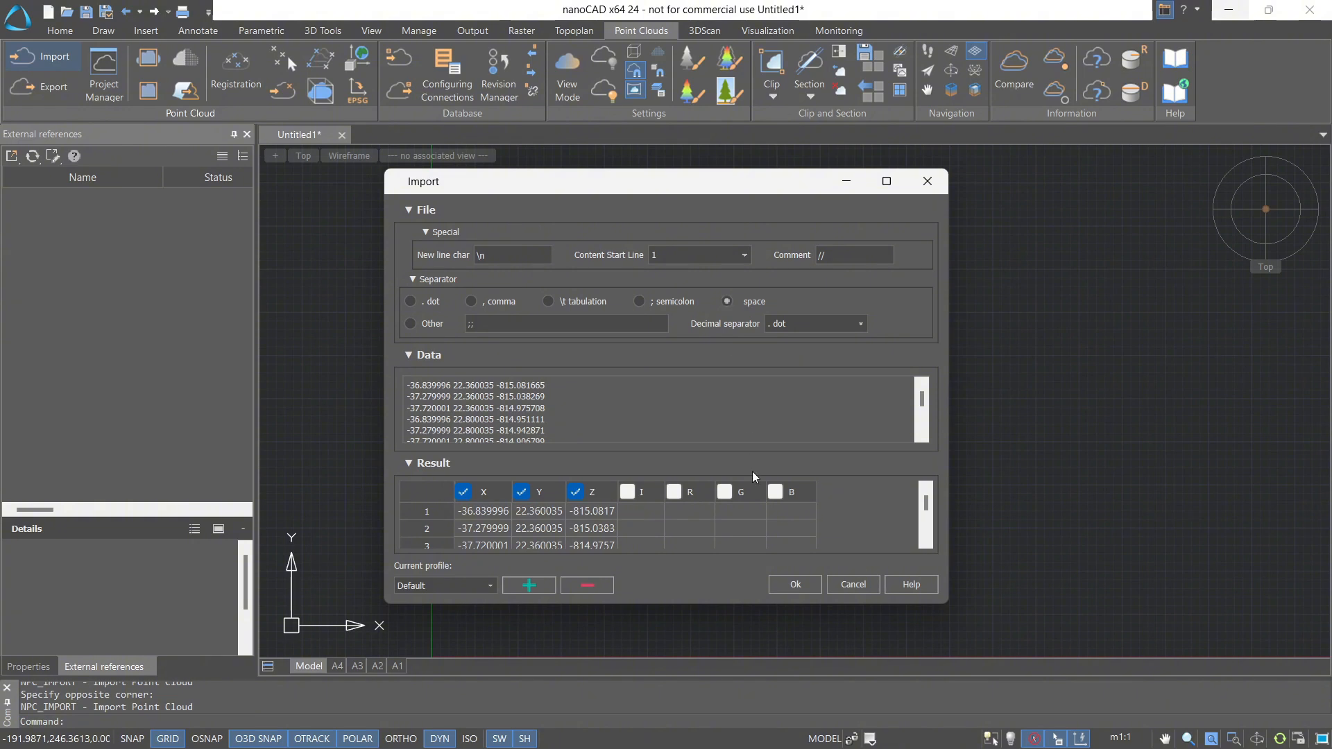
Accept the text parsing settings, set the Compressor.xyz units to Millimeters, and import the point cloud.
left_click(778, 585)
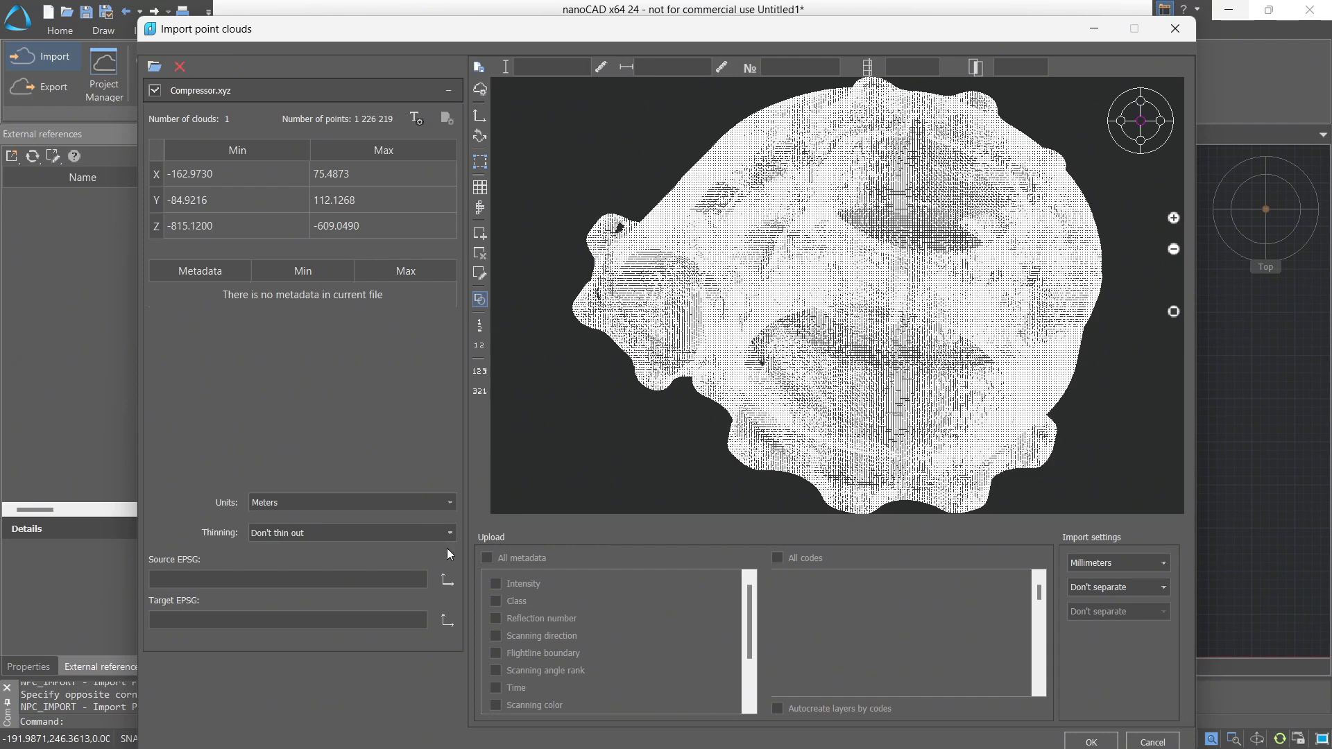
left_click(448, 505)
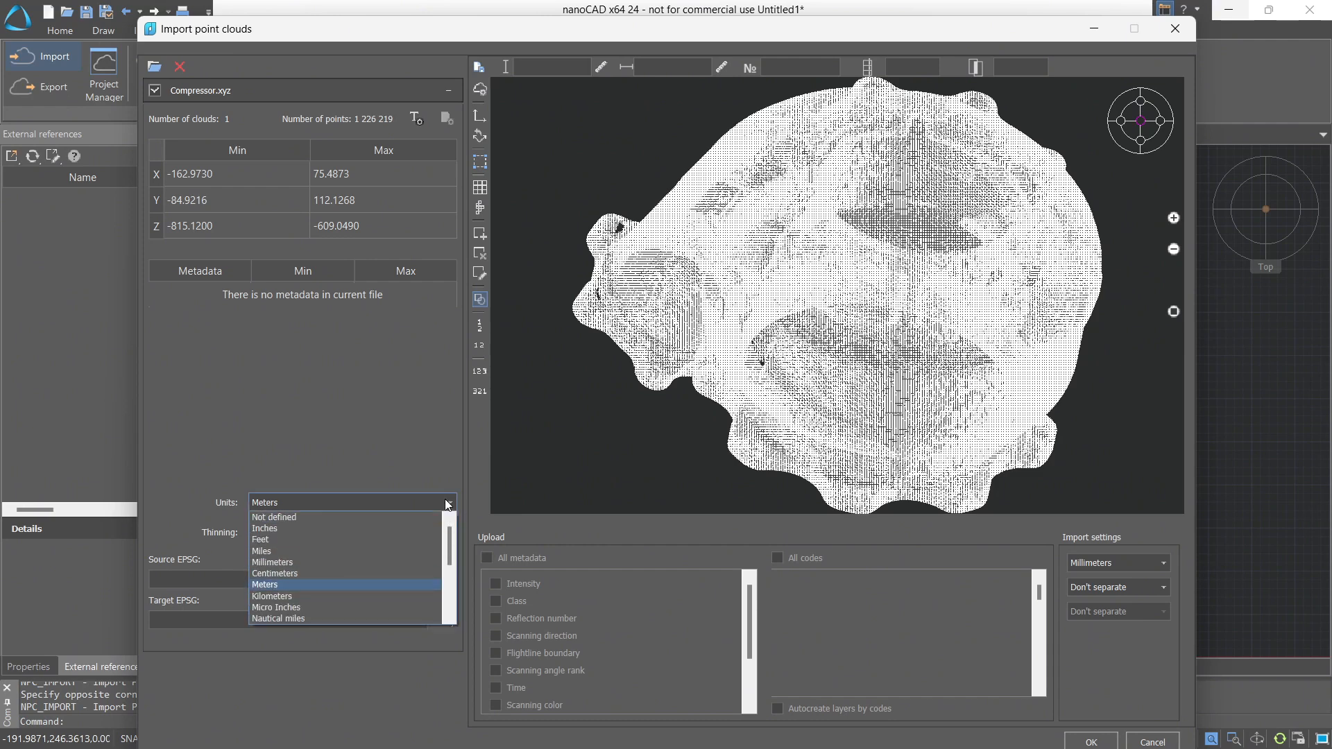
left_click(397, 562)
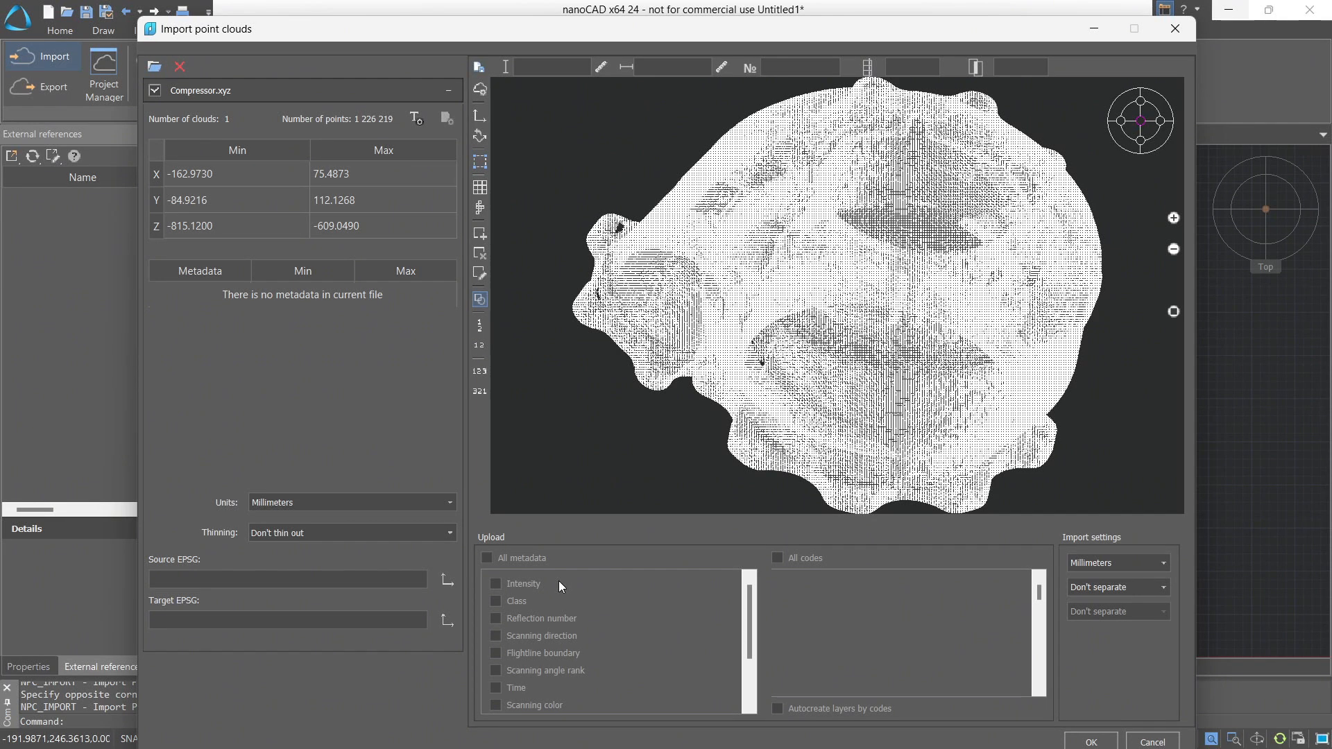
left_click(1091, 742)
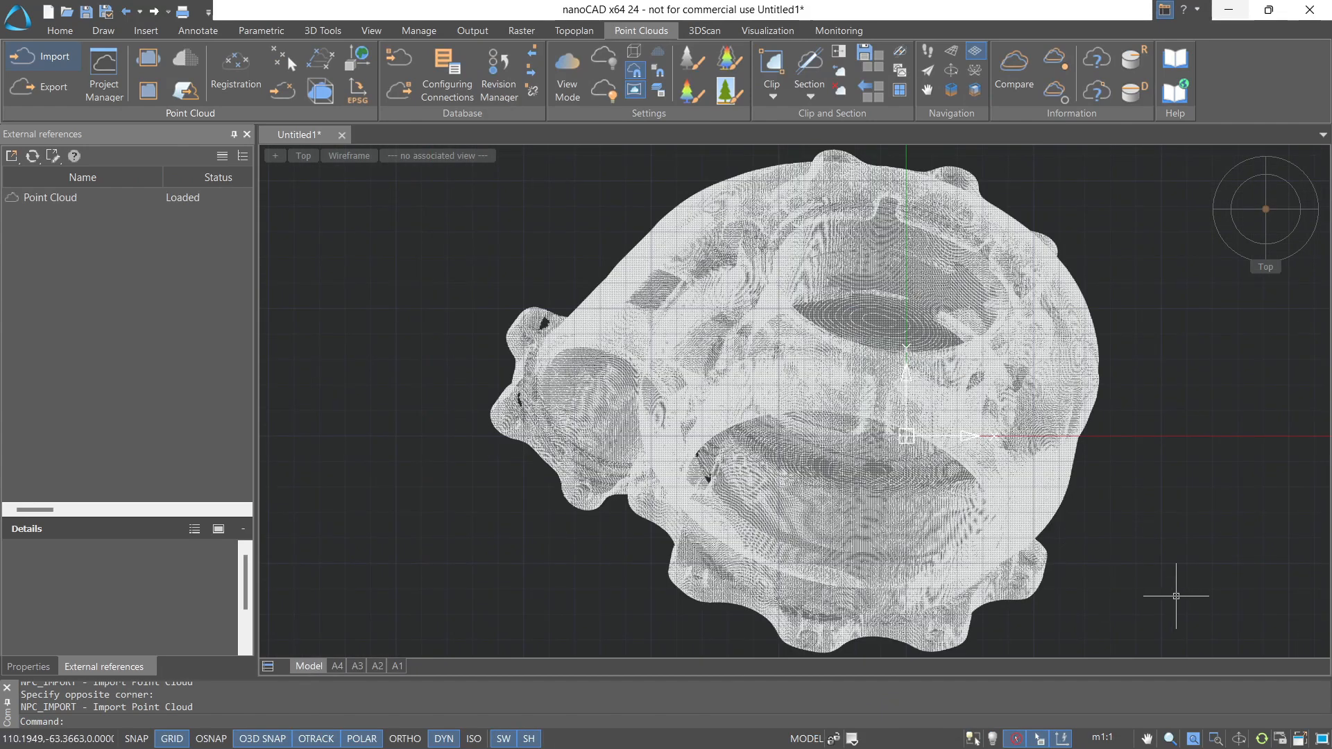
Save the drawing as Compressor in the Lessons Source files folder.
key("ctrl+shift+s")
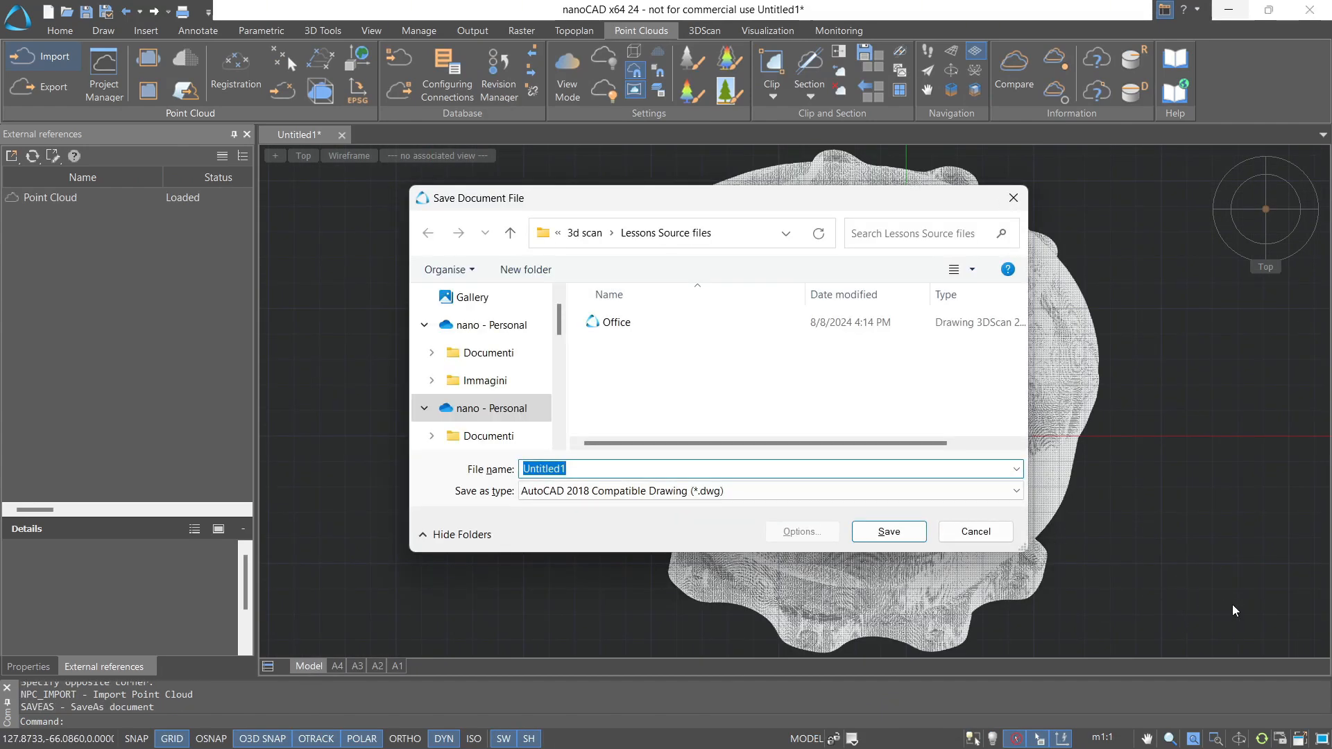
type("Co")
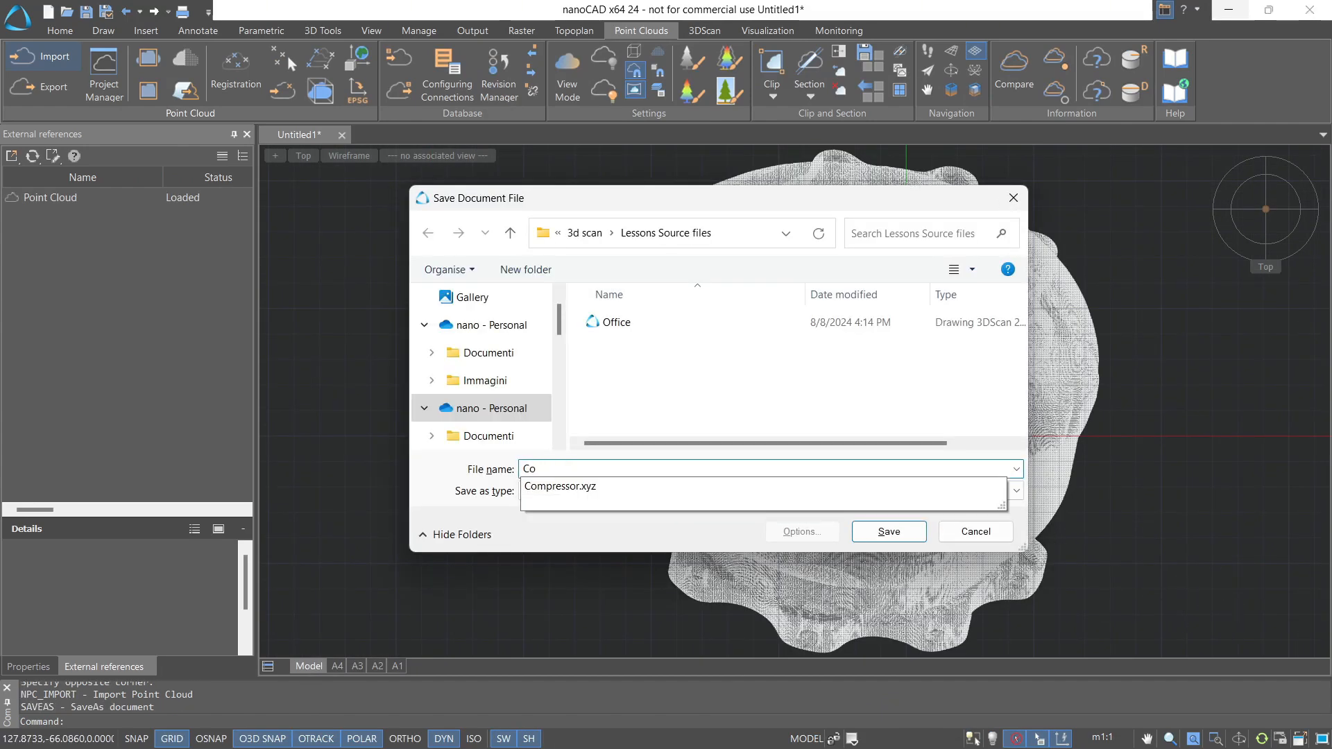
type("mpressor")
left_click(892, 535)
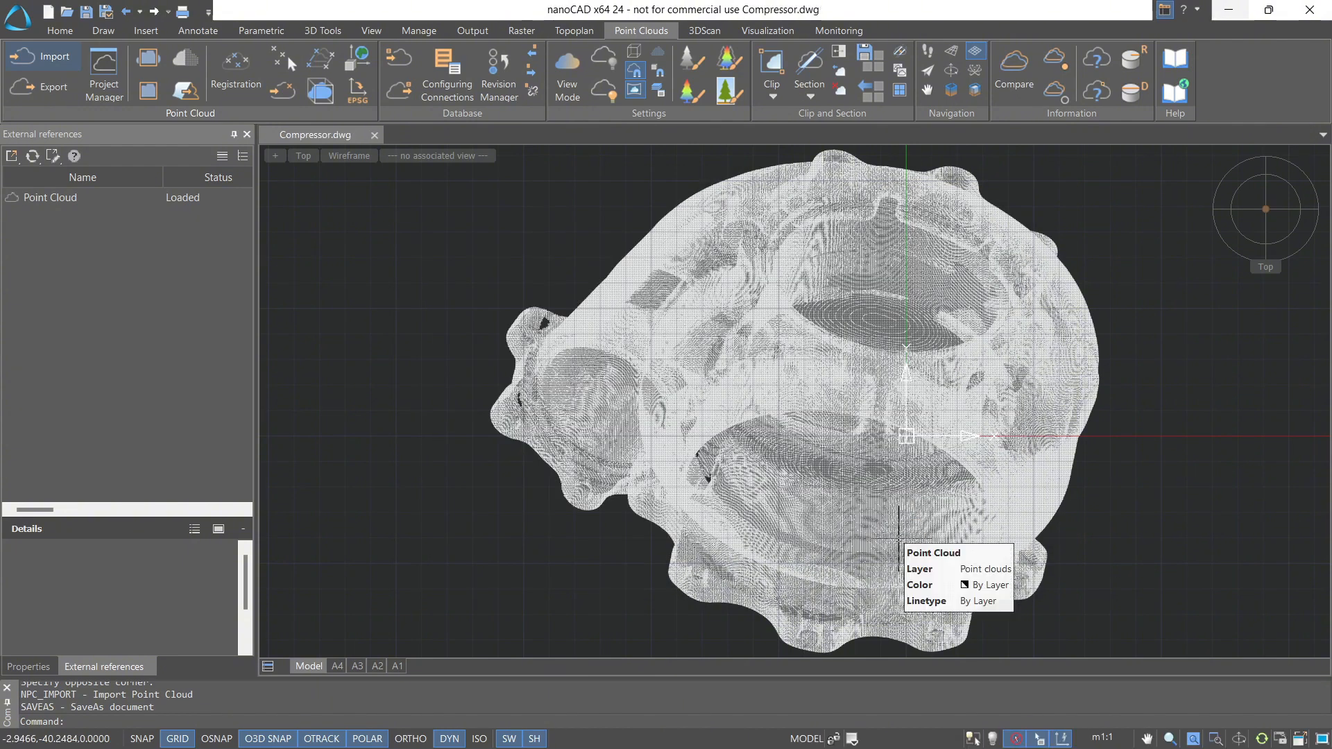